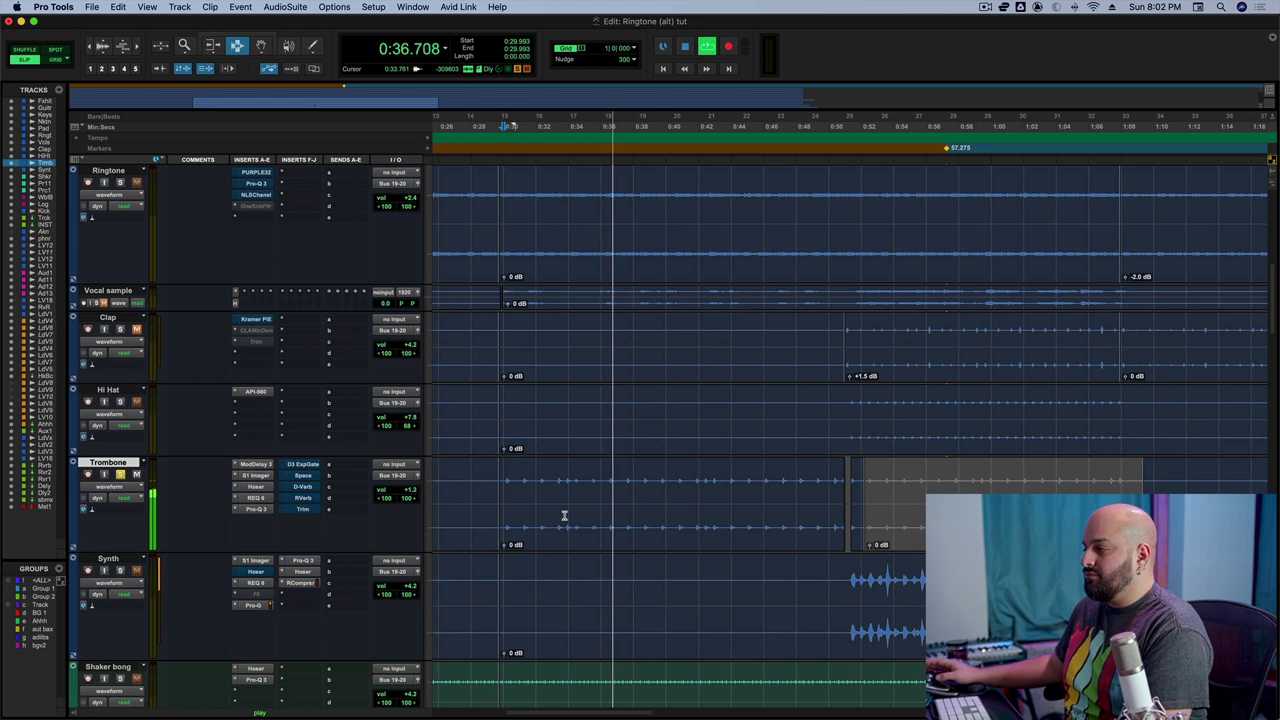
- Stop session playback, leaving the main counter at 0:29.993
key(space)
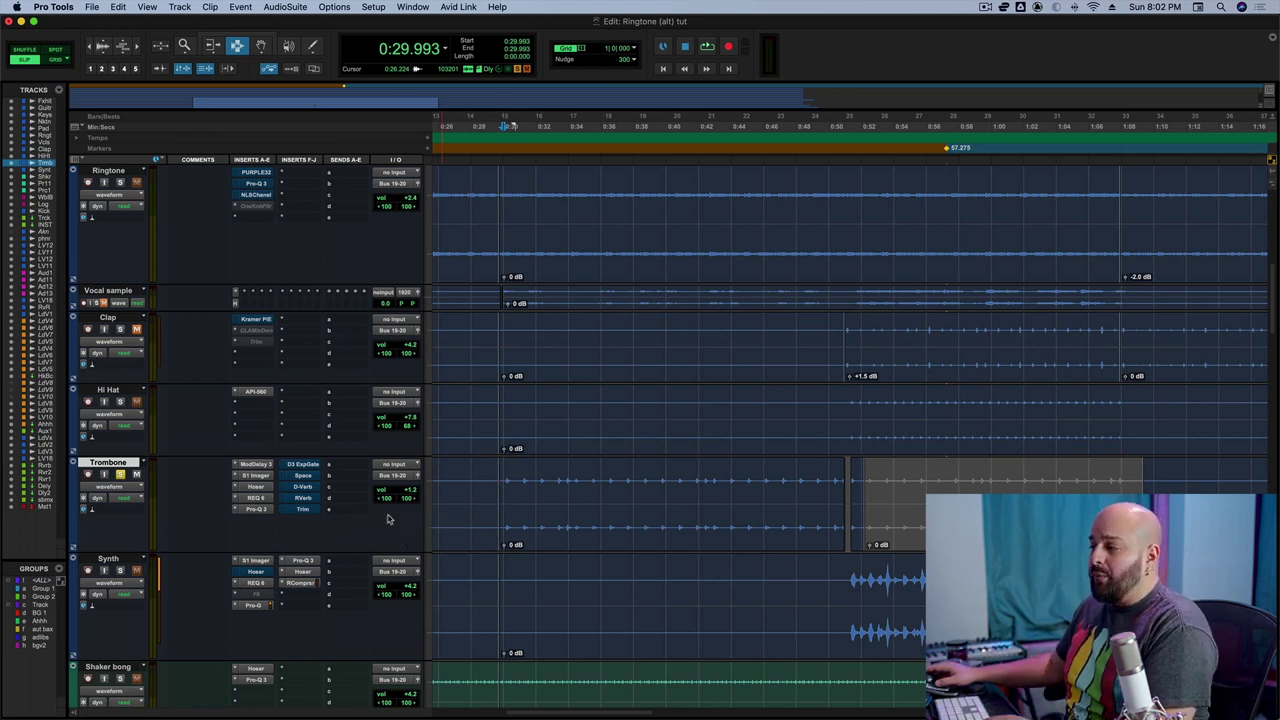
- Open the Trombone's Dyn3 Expander/Gate, move its window lower-left, and take it out of bypass
click(303, 464)
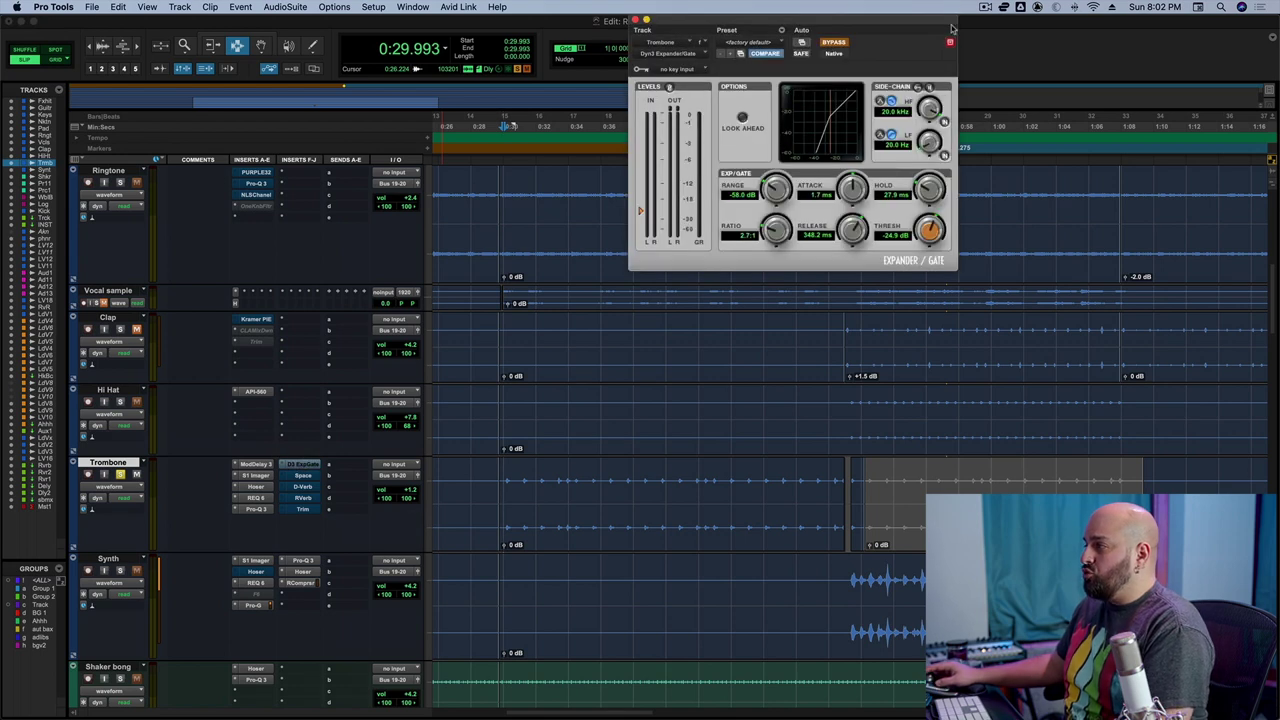
drag(839, 54, 662, 138)
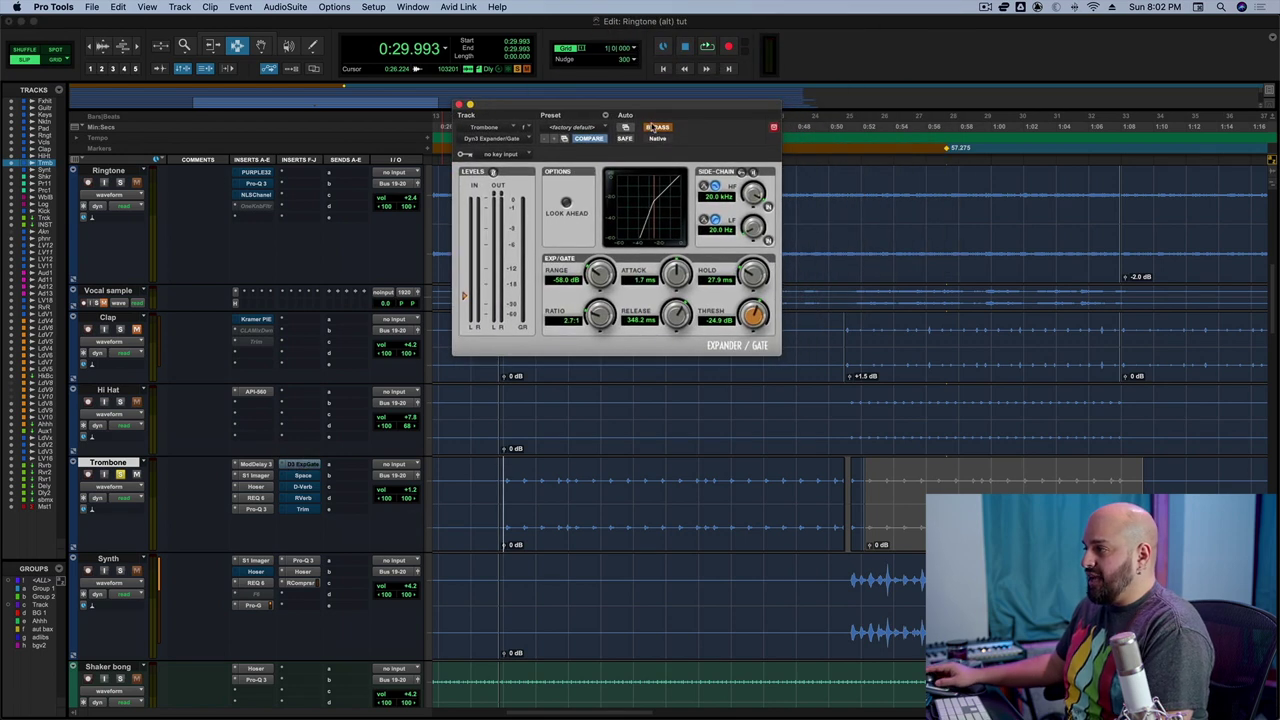
click(652, 128)
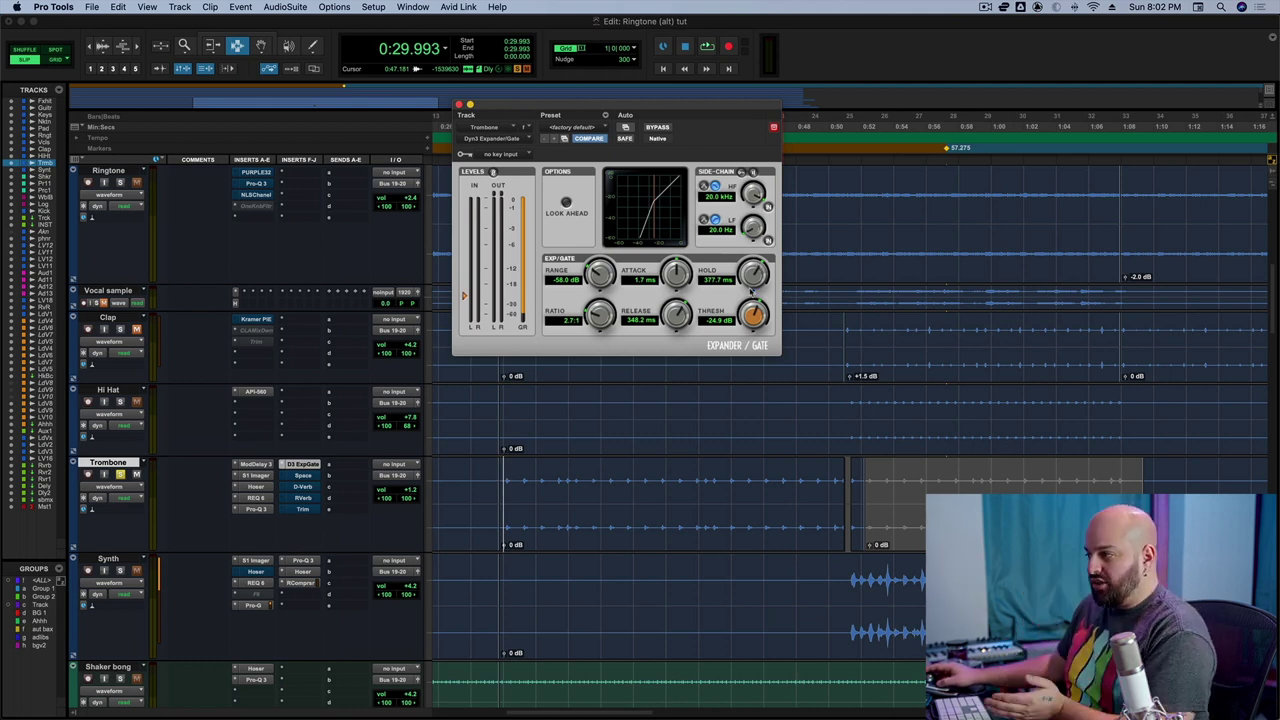
- Lengthen the gate's hold to 431.7 ms, auditioning the trombone before and after
key(space)
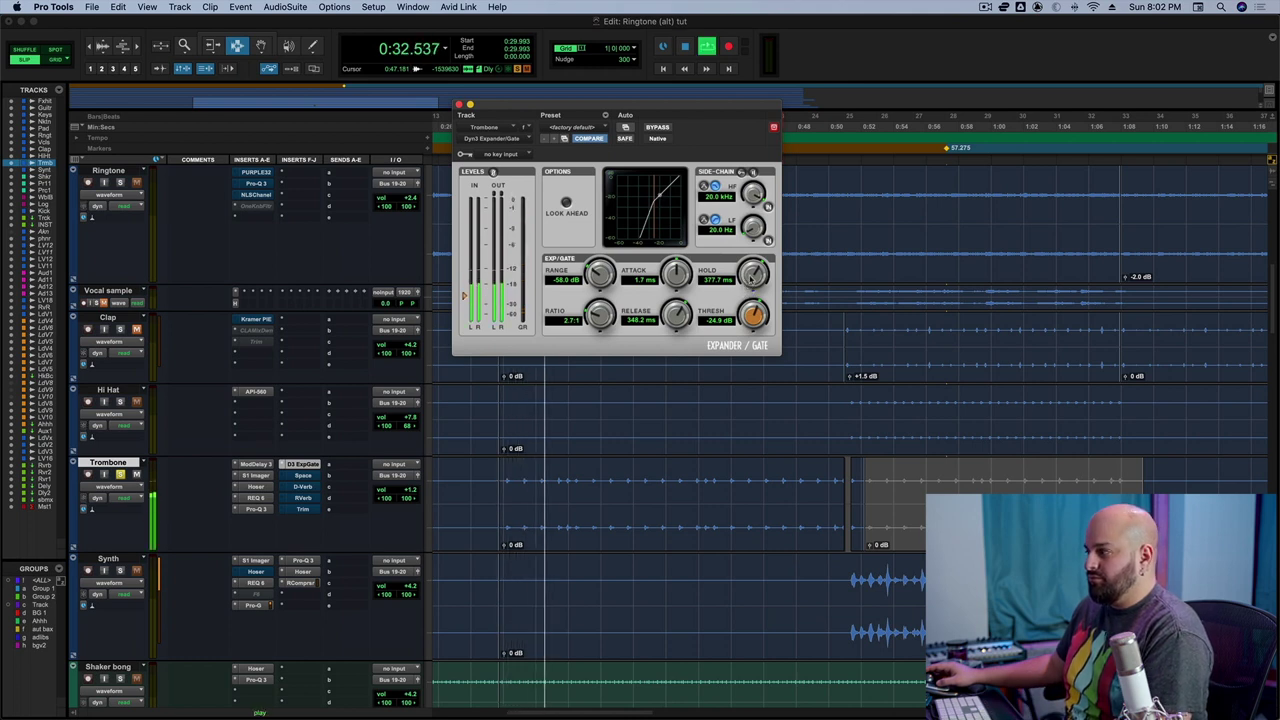
key(space)
drag(752, 280, 752, 276)
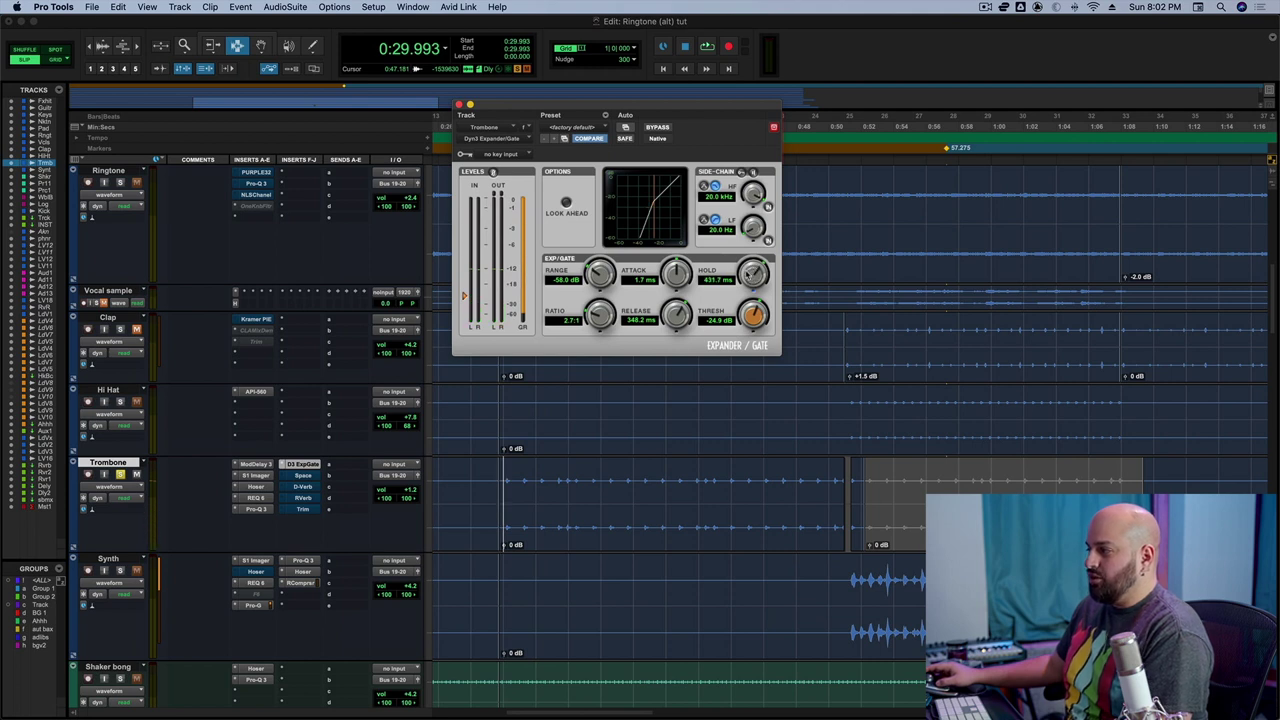
key(space)
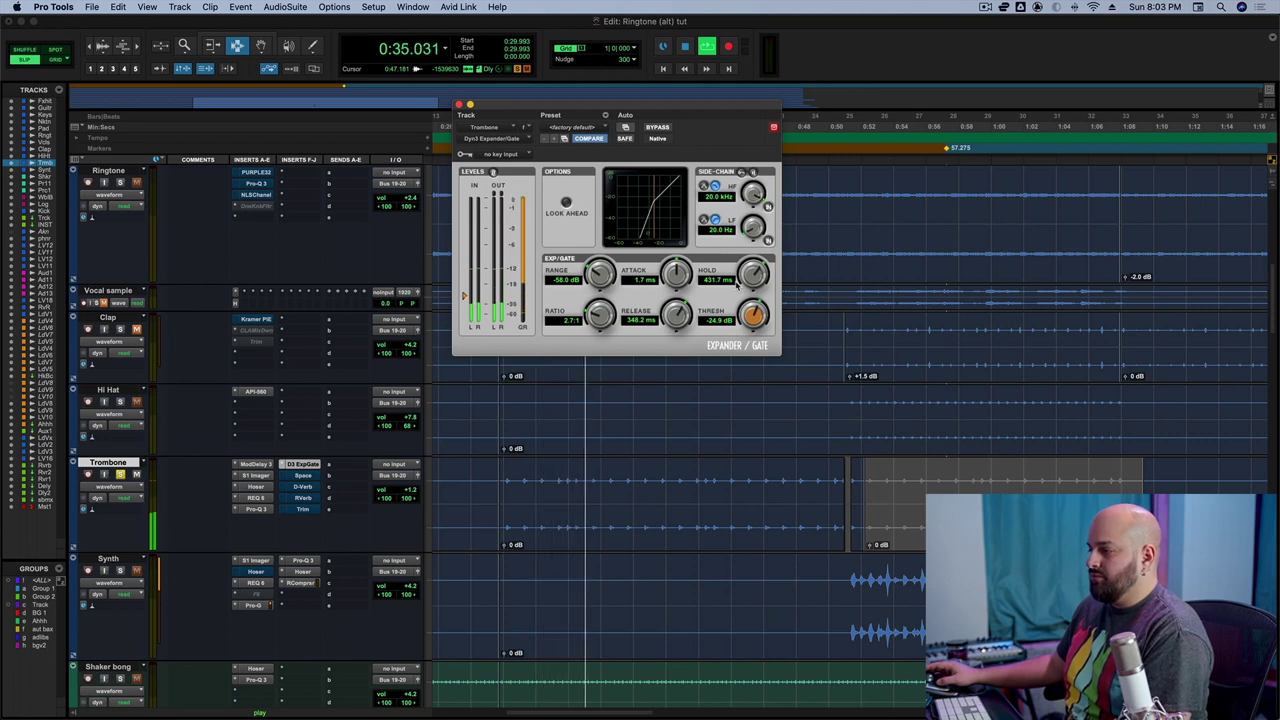
key(space)
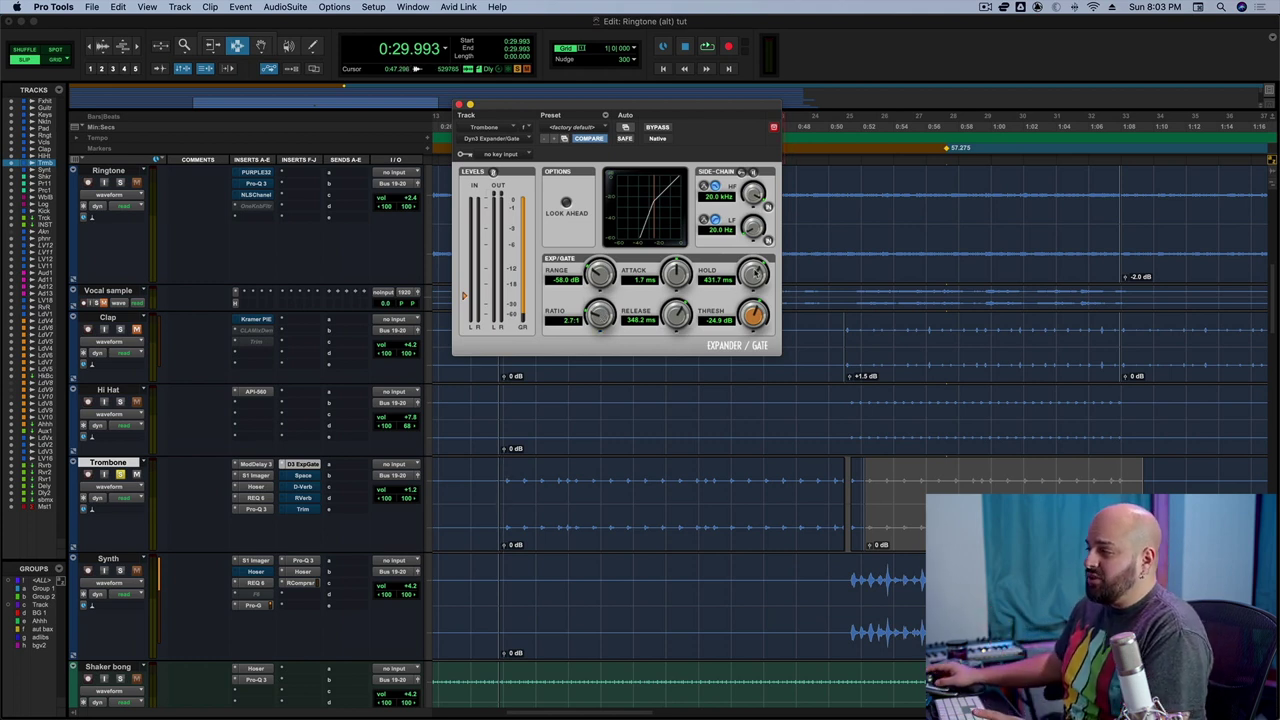
- Cut the gate hold to 9.2 ms and threshold to -26.7 dB, auditioning each change
drag(755, 282, 740, 359)
key(space)
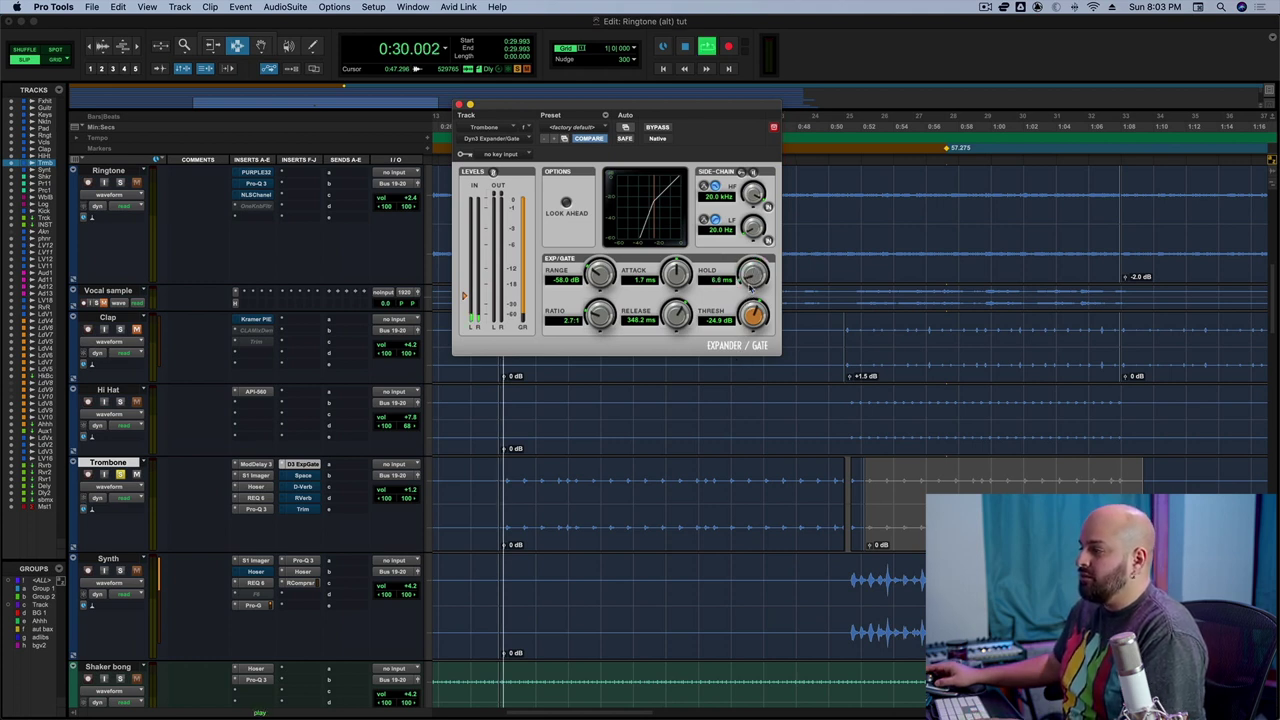
key(space)
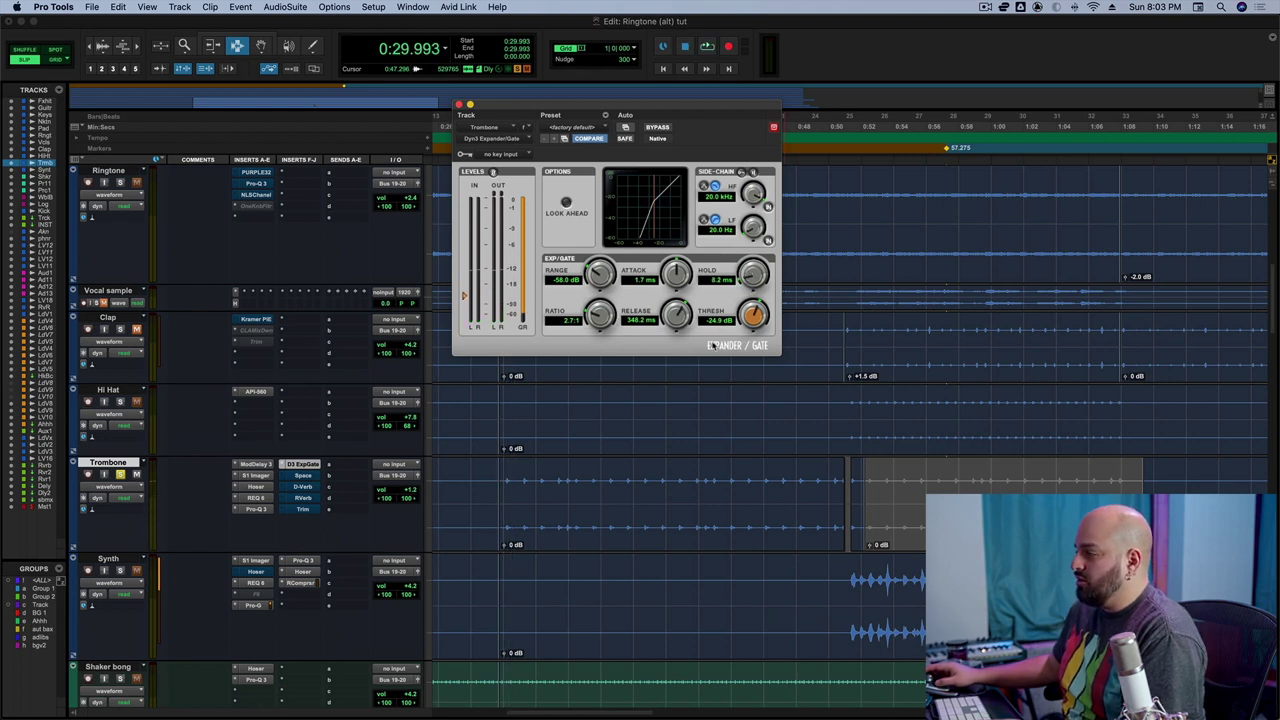
drag(746, 322, 746, 334)
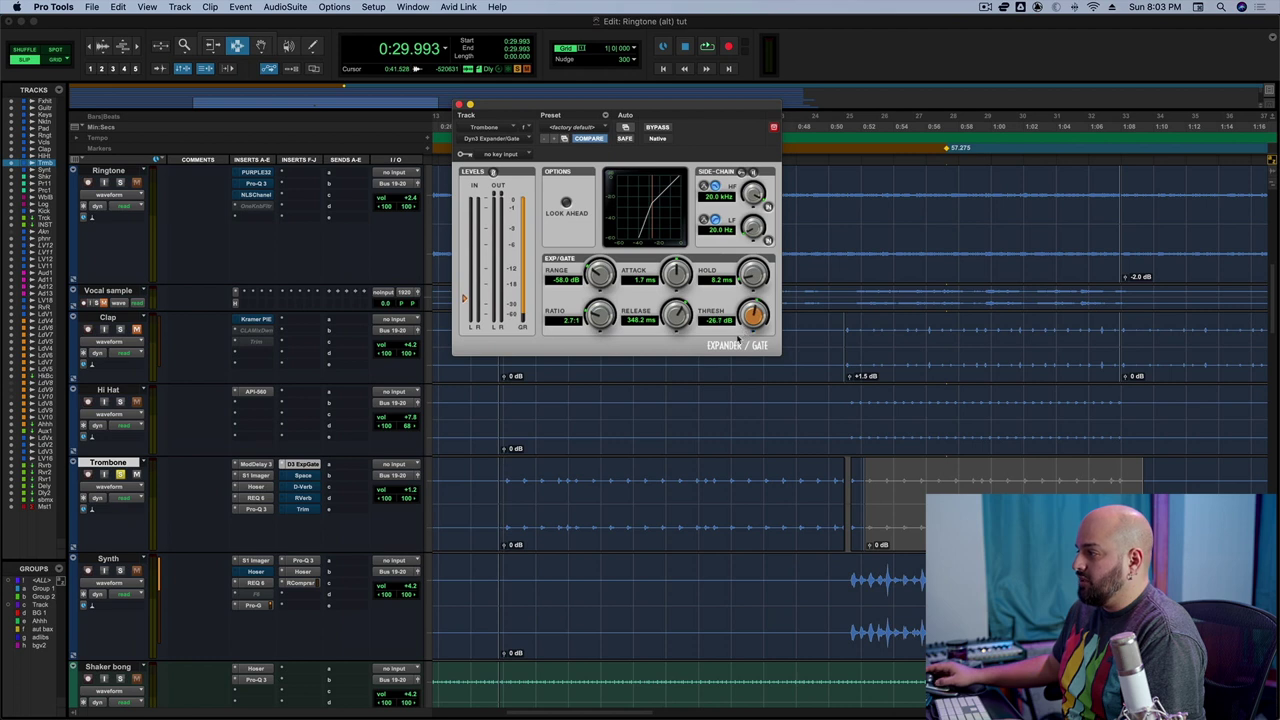
key(space)
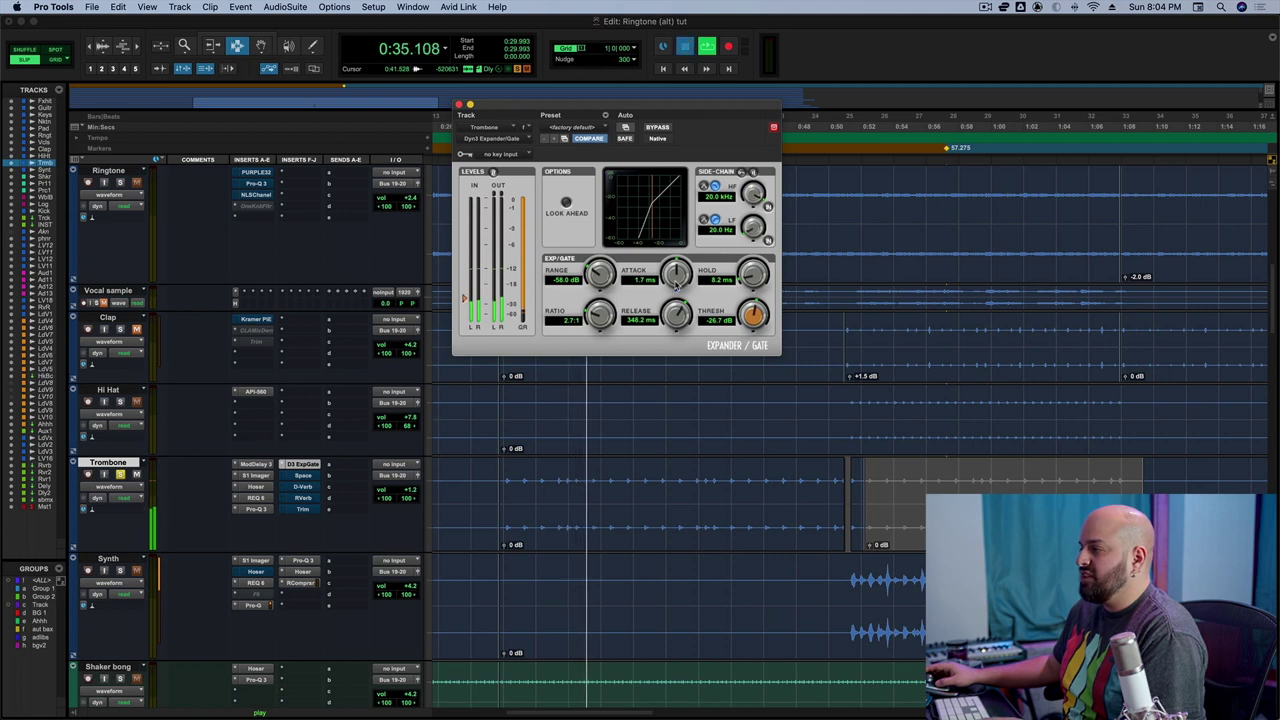
key(space)
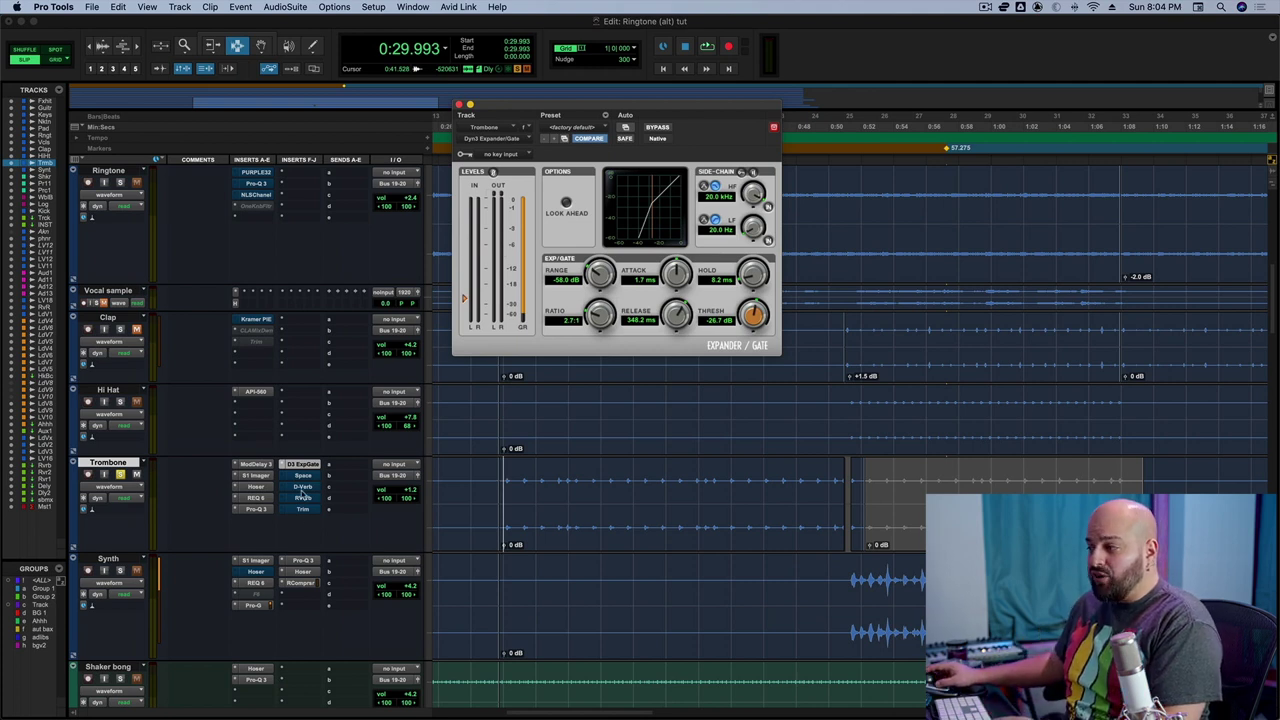
- Show the Trombone's D-Verb window: Large Plate, 4.0 sec decay, 49% mix
click(303, 497)
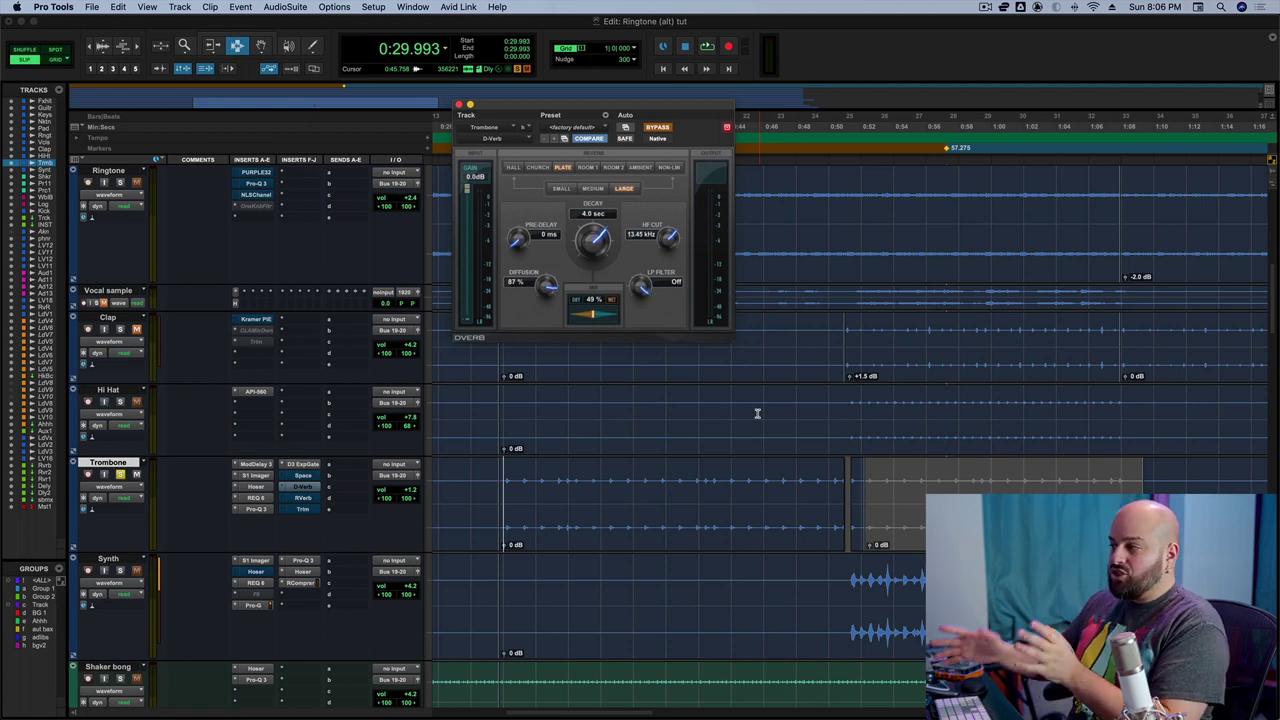
- Open the Trombone's Space reverb and arrange it beside the D-Verb window
click(303, 475)
drag(563, 103, 736, 30)
drag(447, 22, 561, 34)
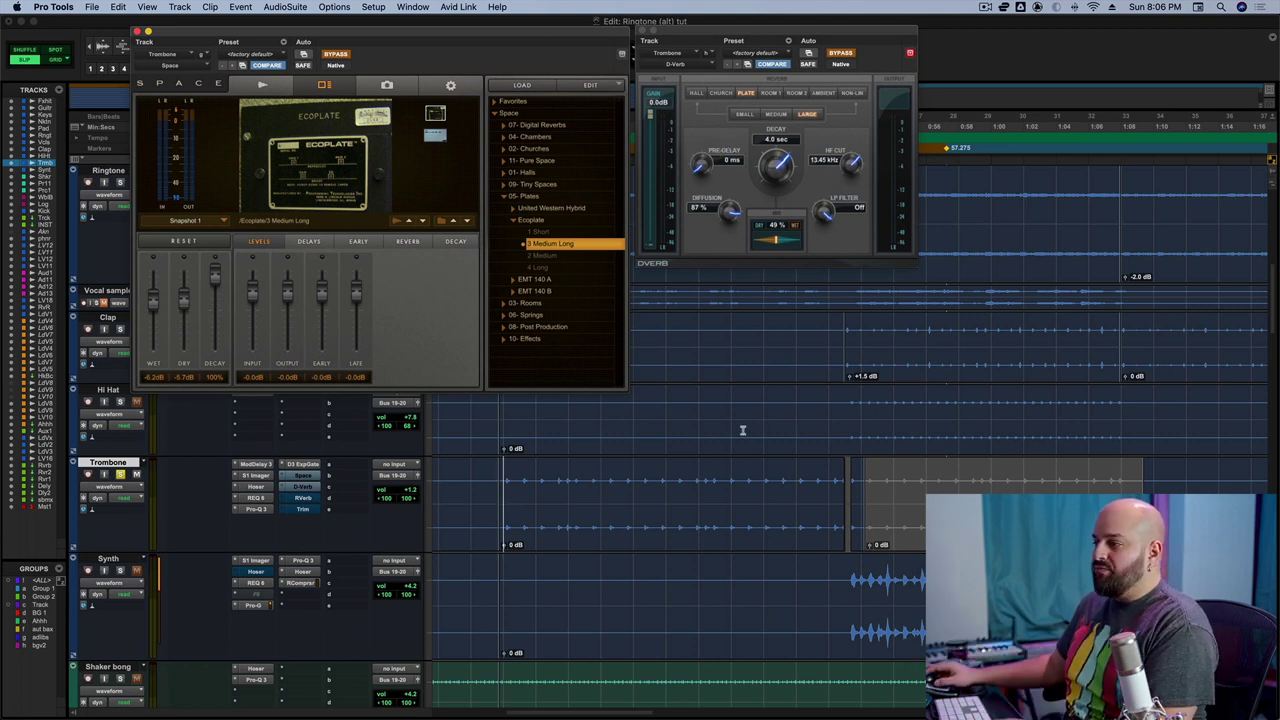
- Bring the D-Verb window forward and play back the passage through it
click(818, 62)
key(space)
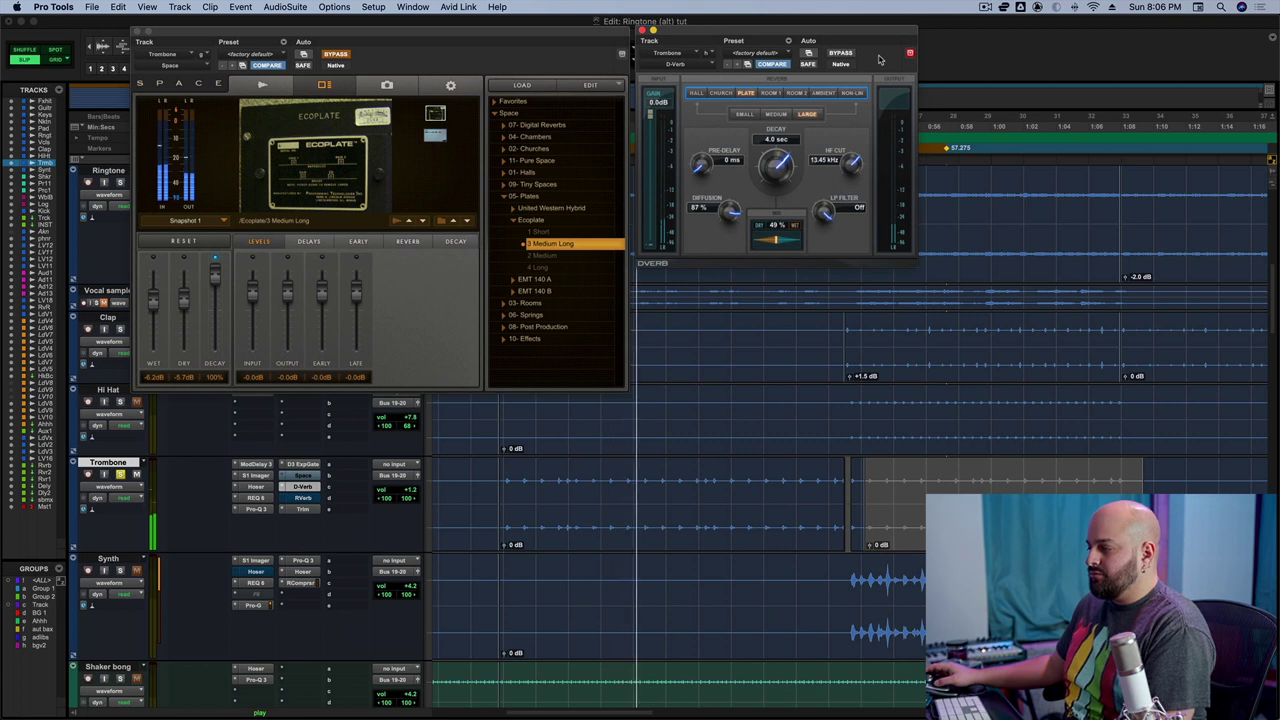
key(space)
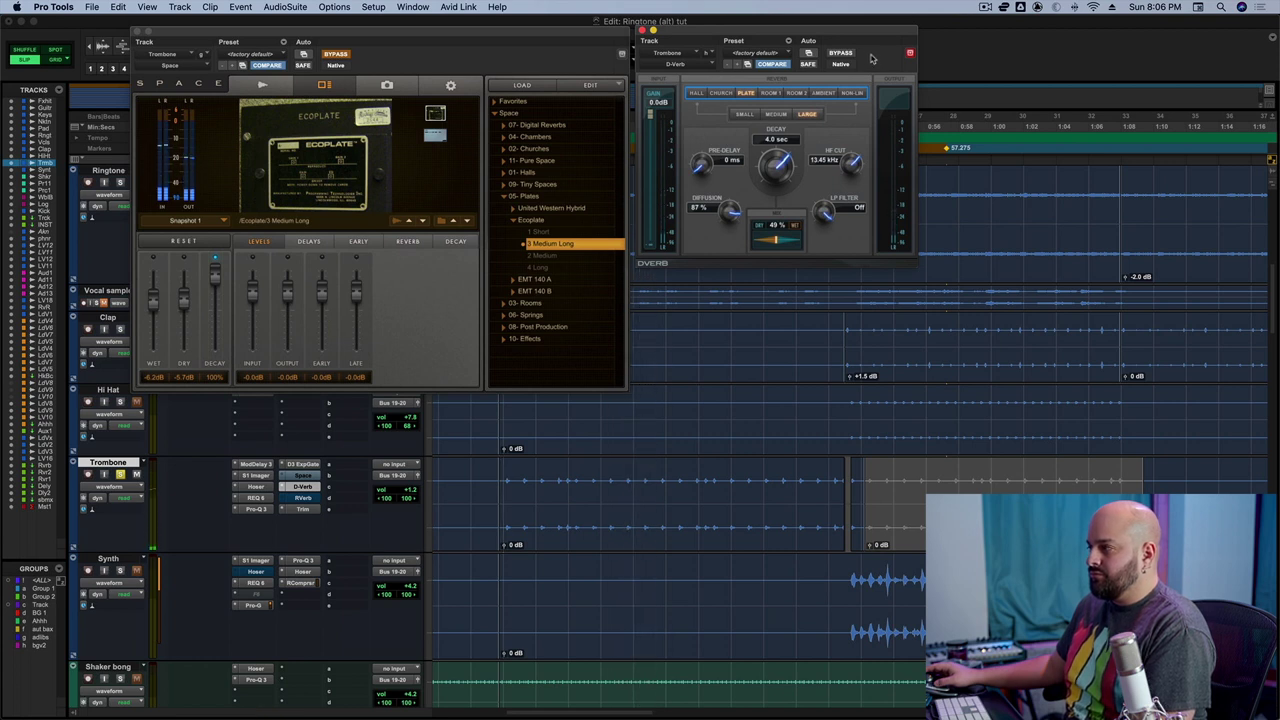
- Enable the Space reverb and play the selected trombone passage through it
click(326, 55)
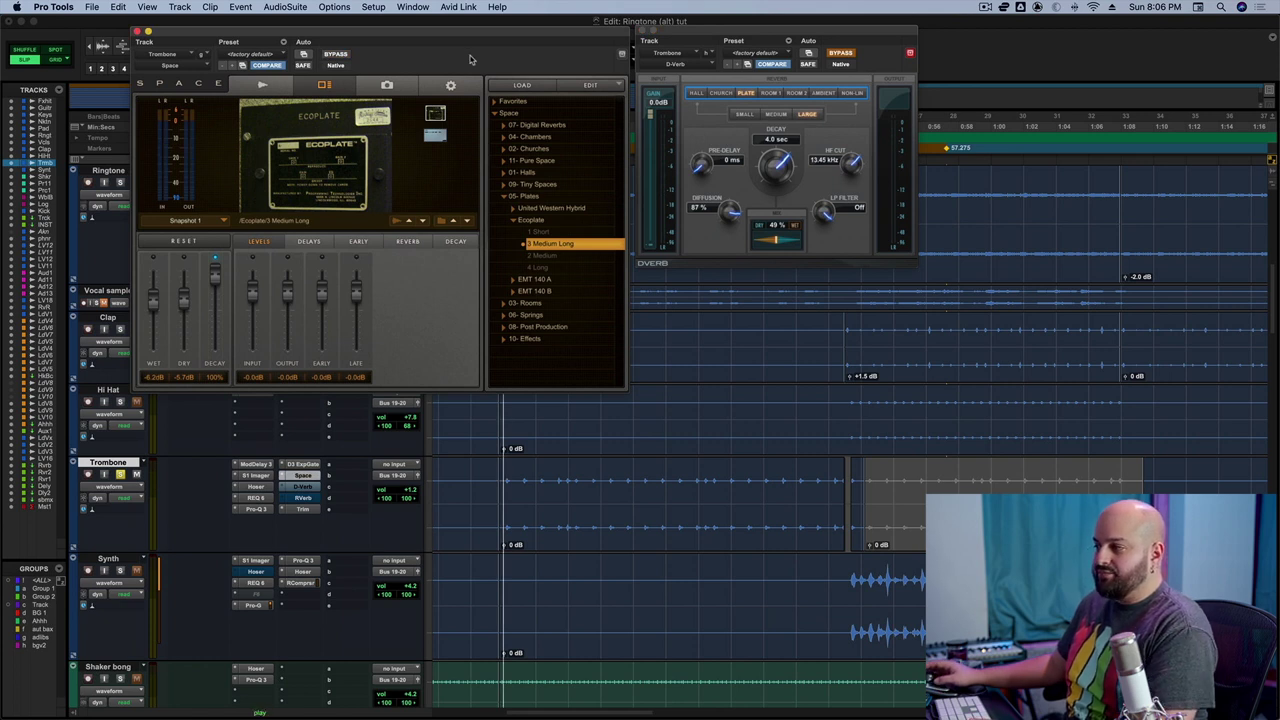
key(space)
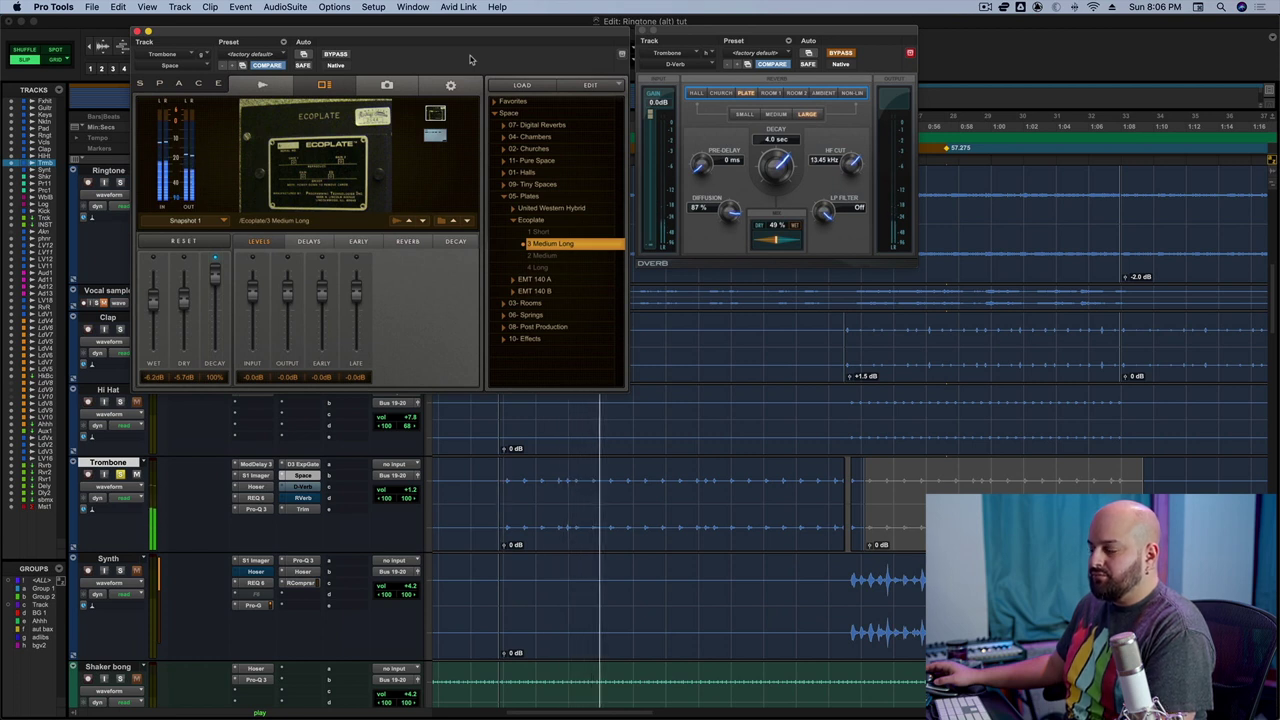
key(space)
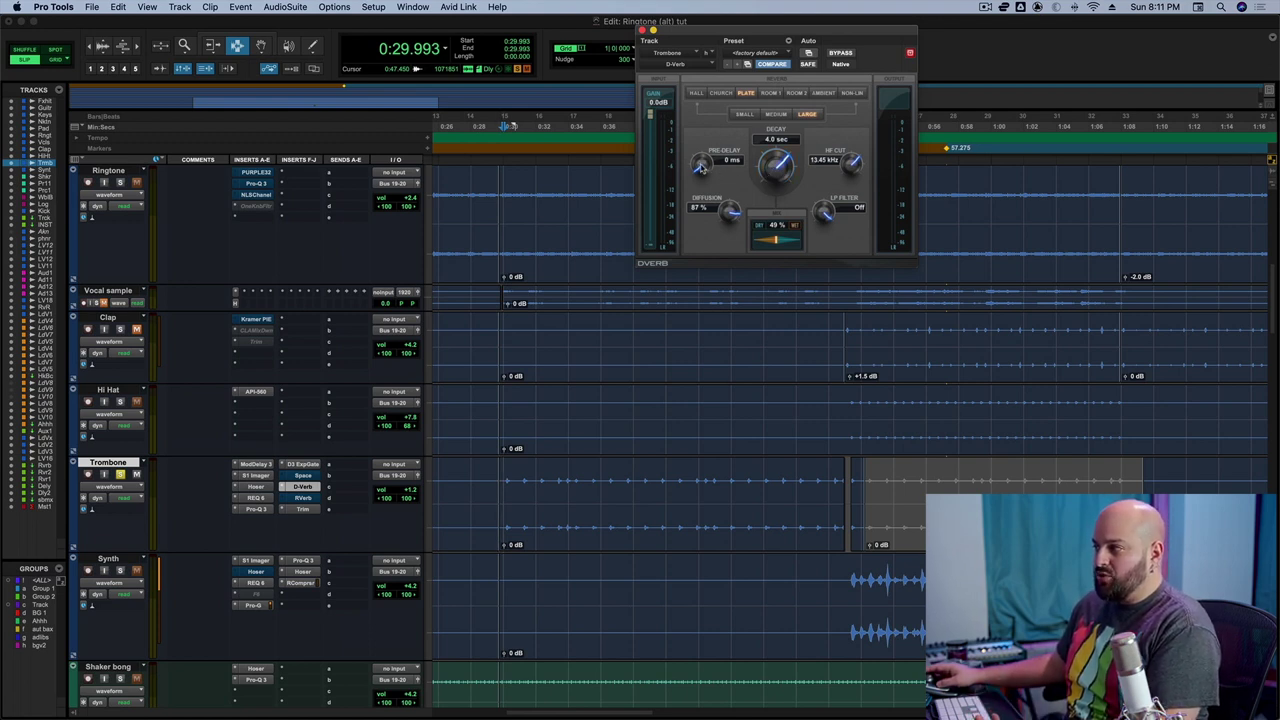
- Set the D-Verb pre-delay to 139 ms and play the passage to hear it
drag(700, 166, 706, 84)
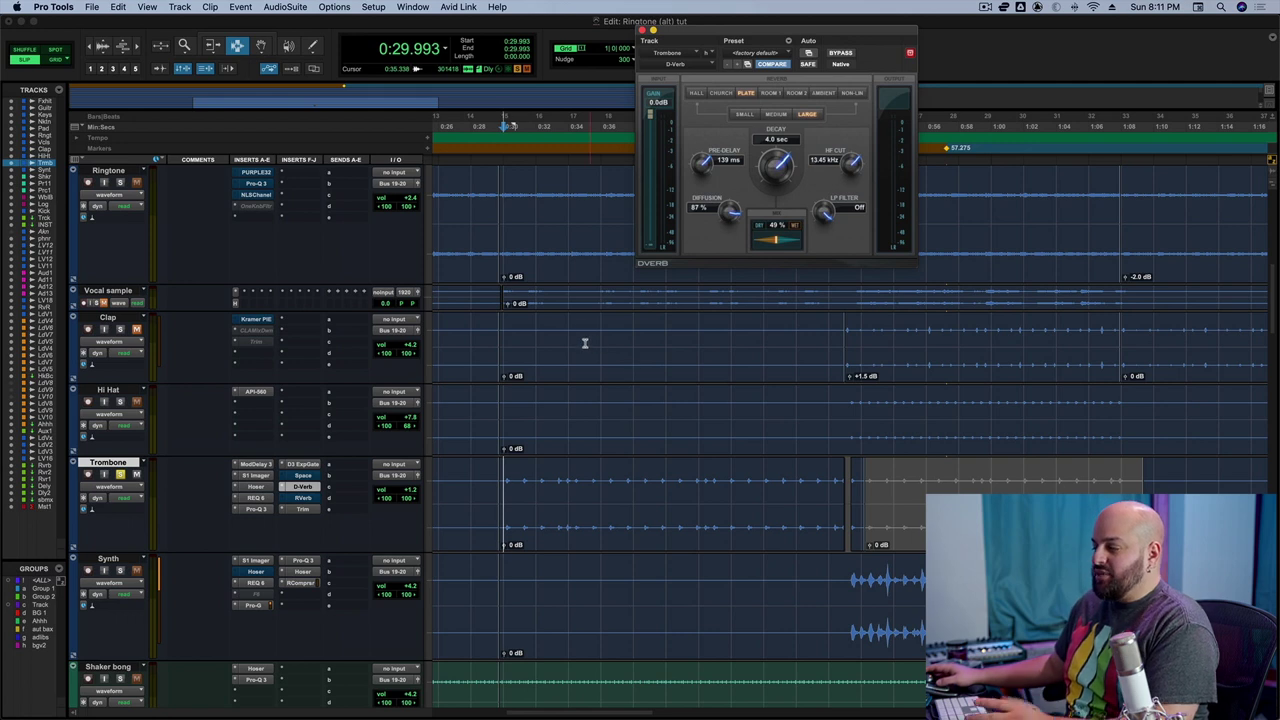
key(space)
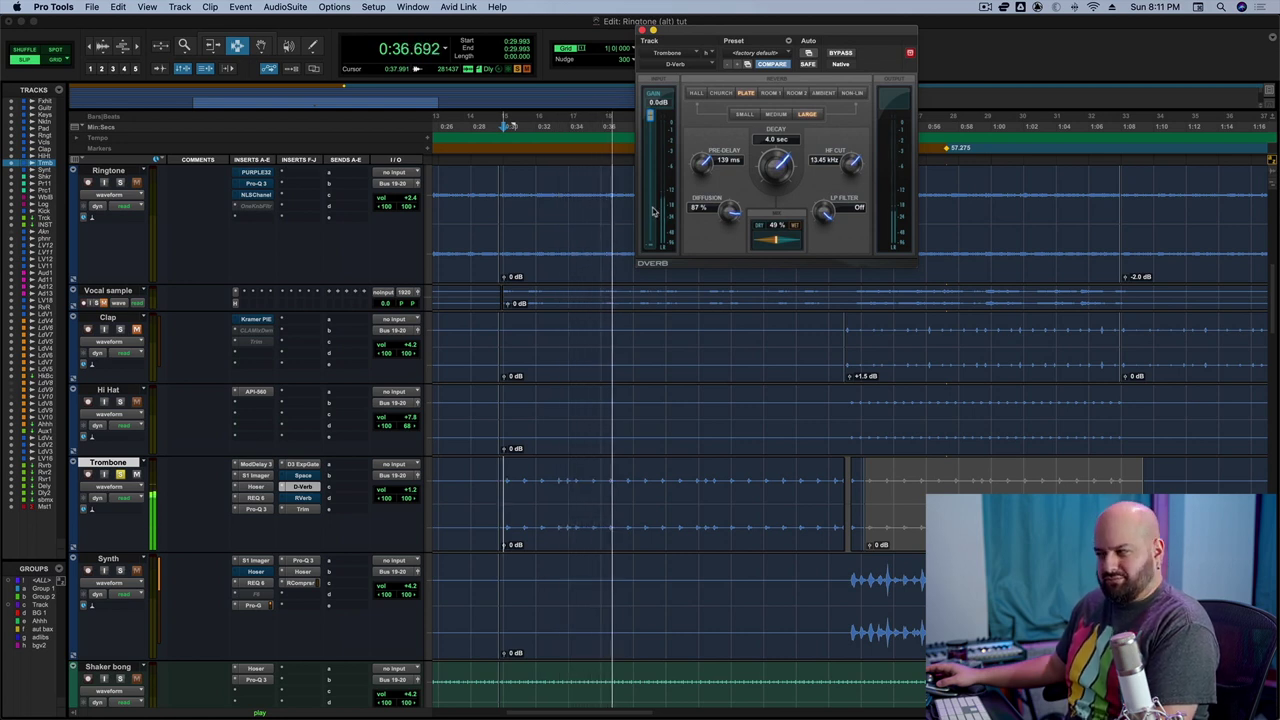
key(space)
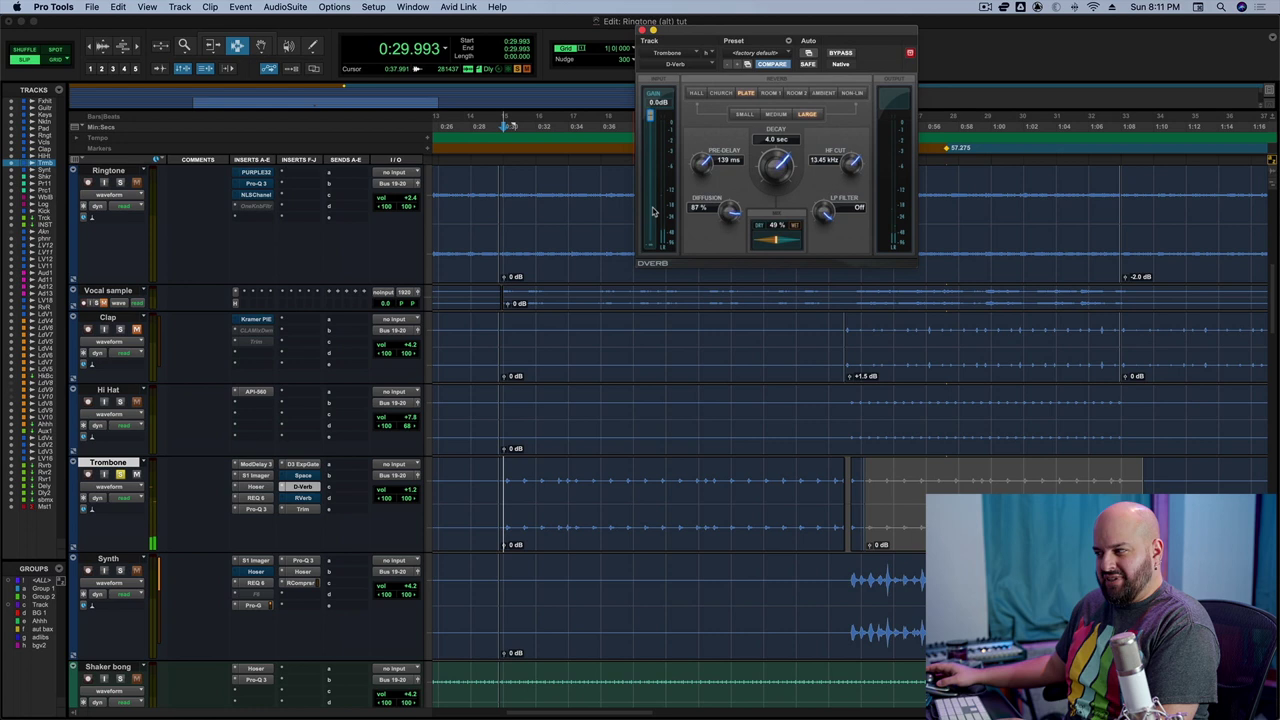
- Reset the D-Verb pre-delay to 0 ms and audition the passage
alt+click(705, 165)
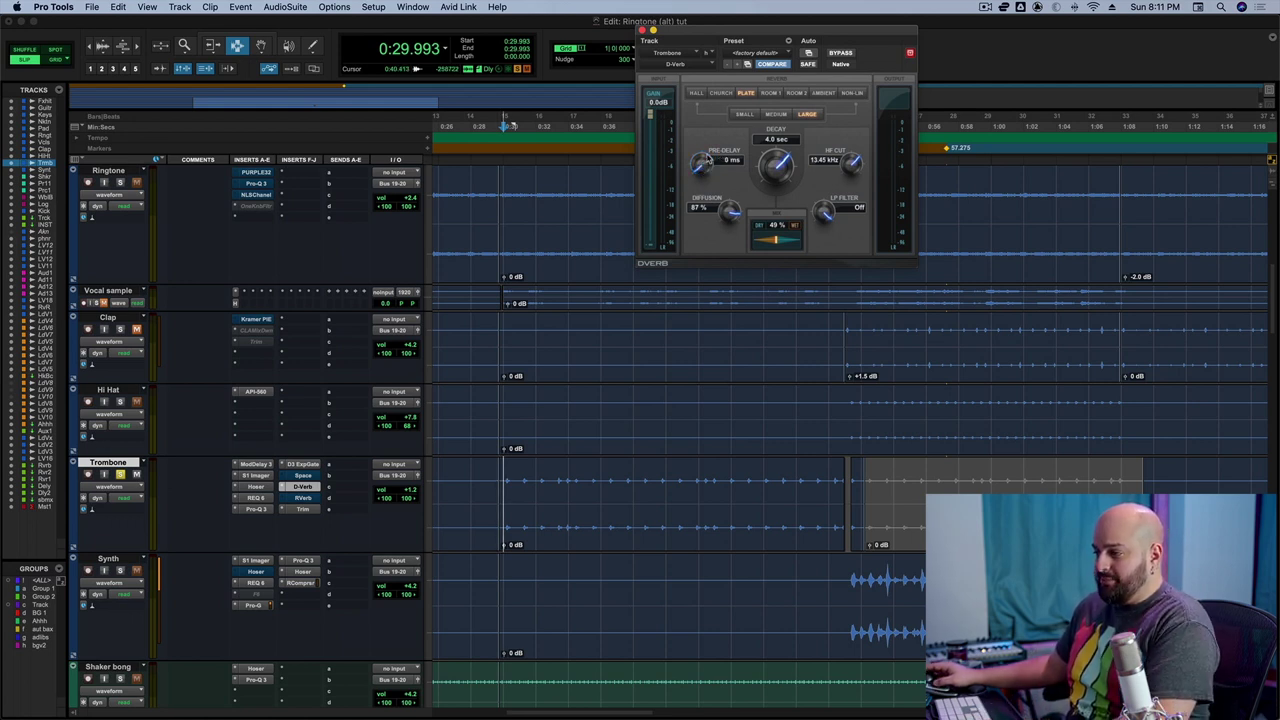
key(space)
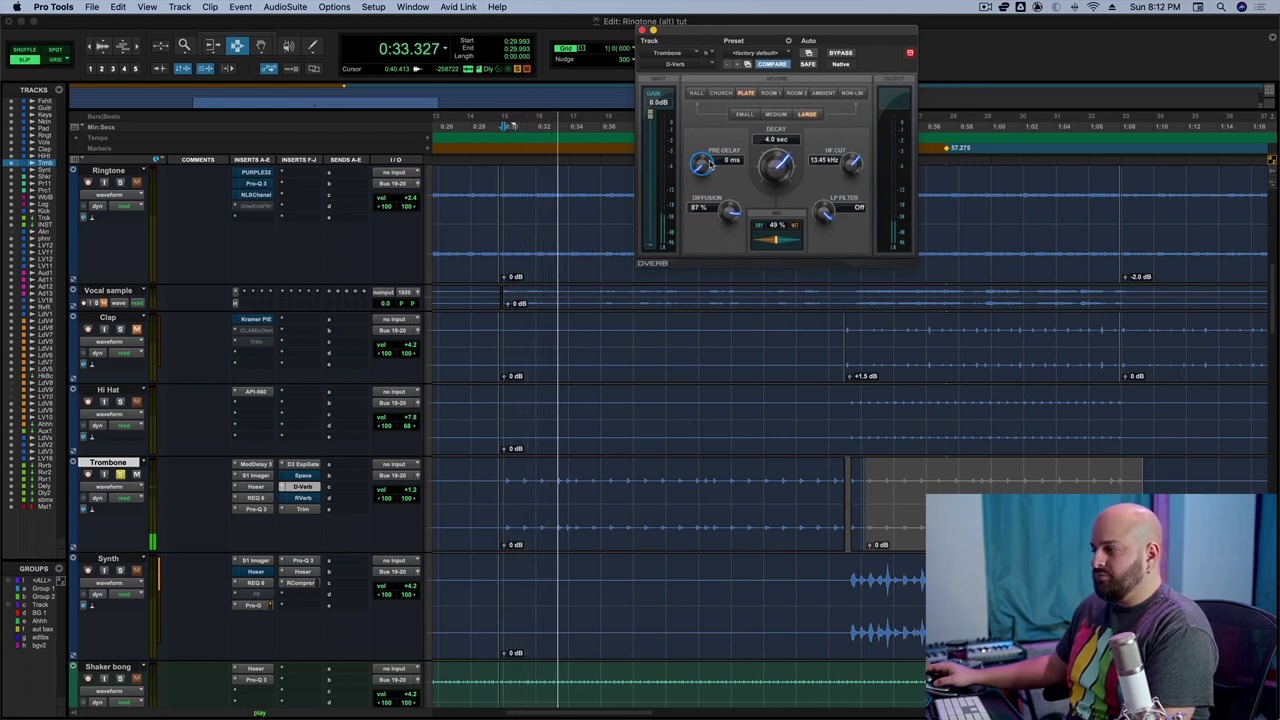
key(space)
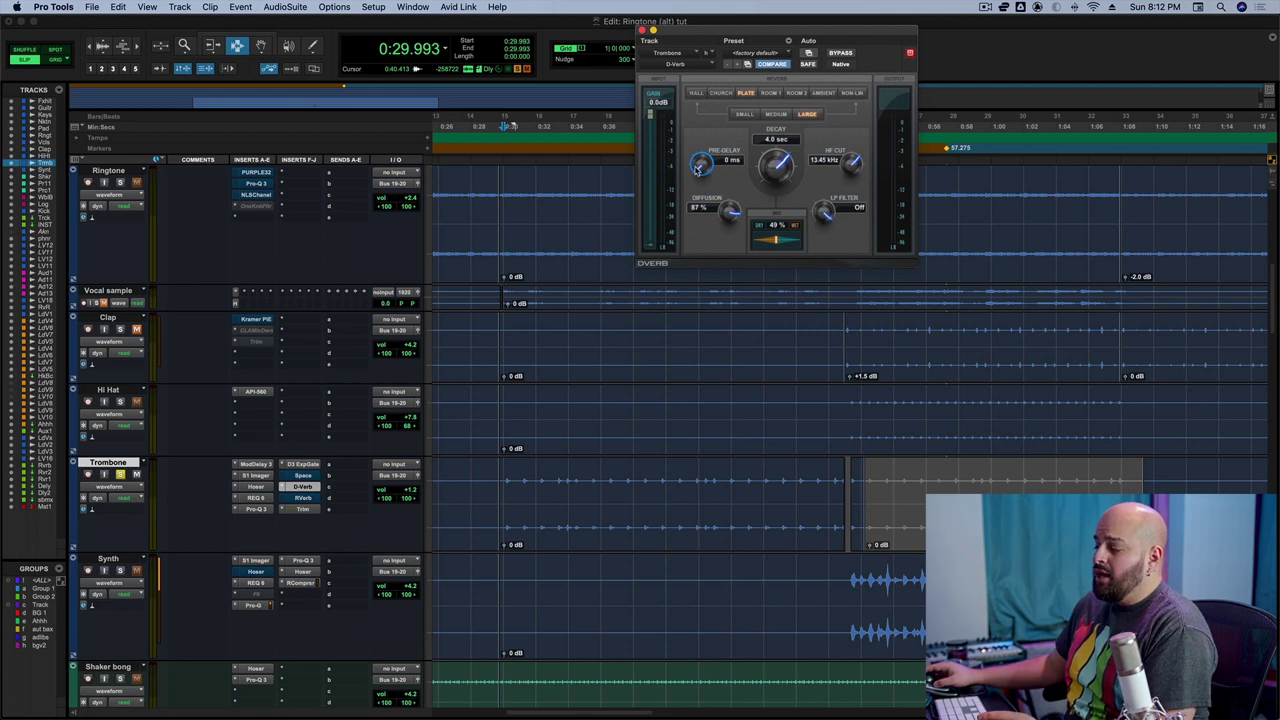
- Raise the pre-delay to 32 ms and audition the passage again
drag(701, 168, 706, 106)
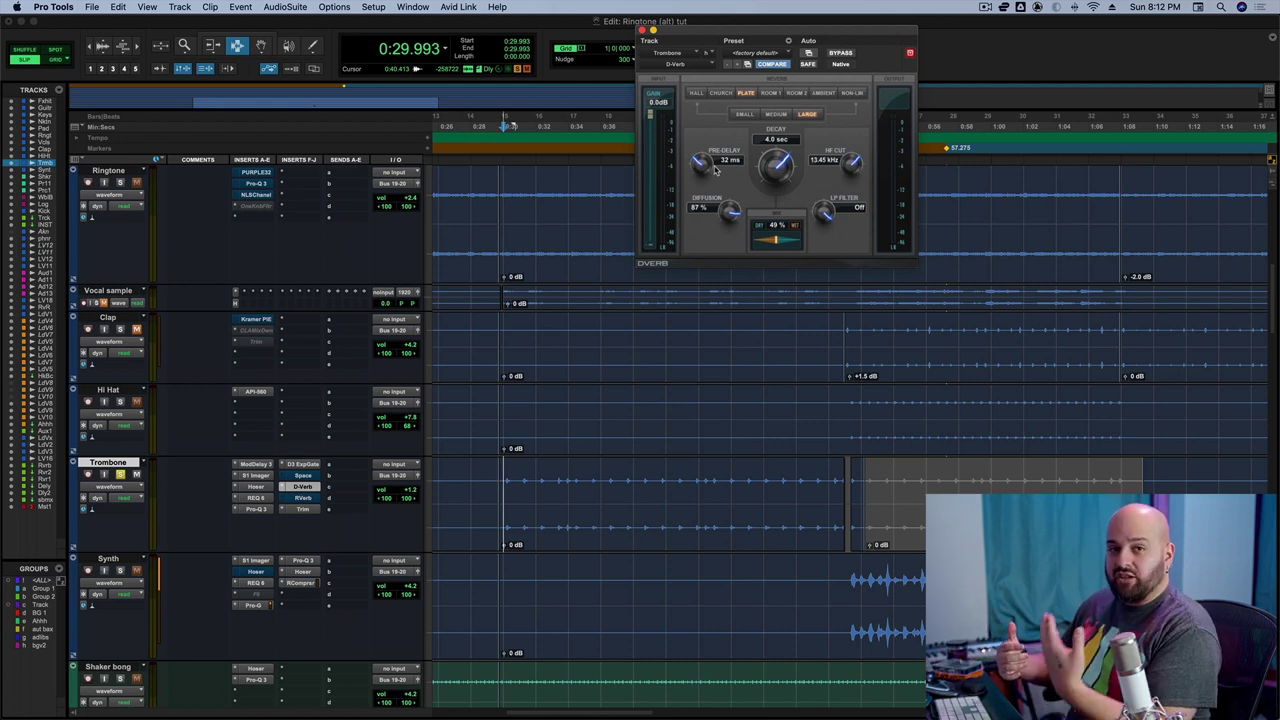
key(space)
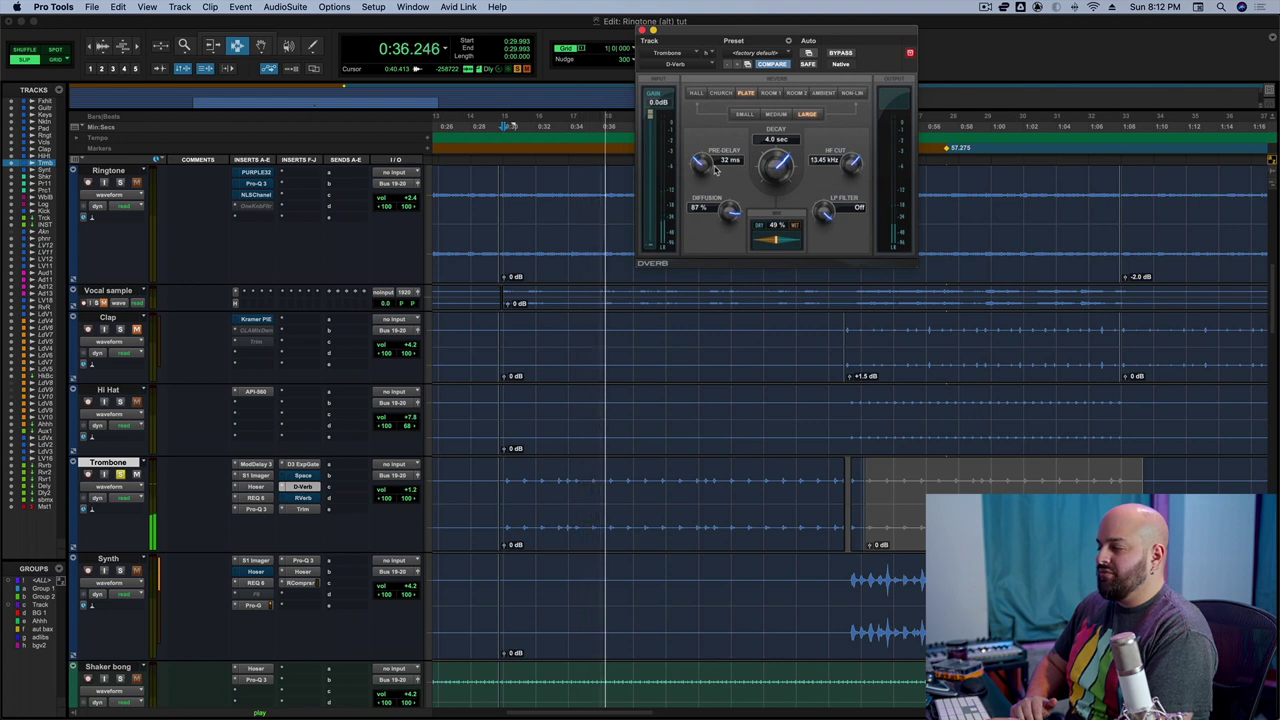
key(space)
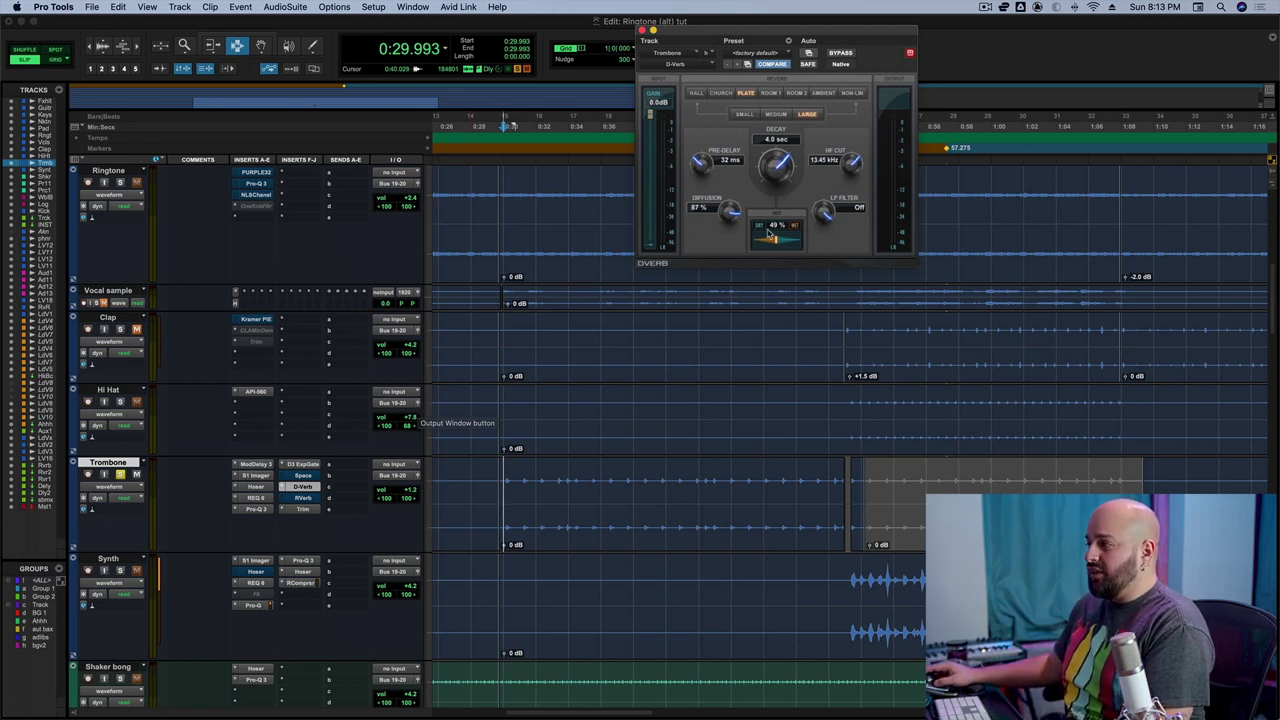
- Set the D-Verb to 100% wet with 210 ms pre-delay and audition the trombone
drag(773, 244, 873, 247)
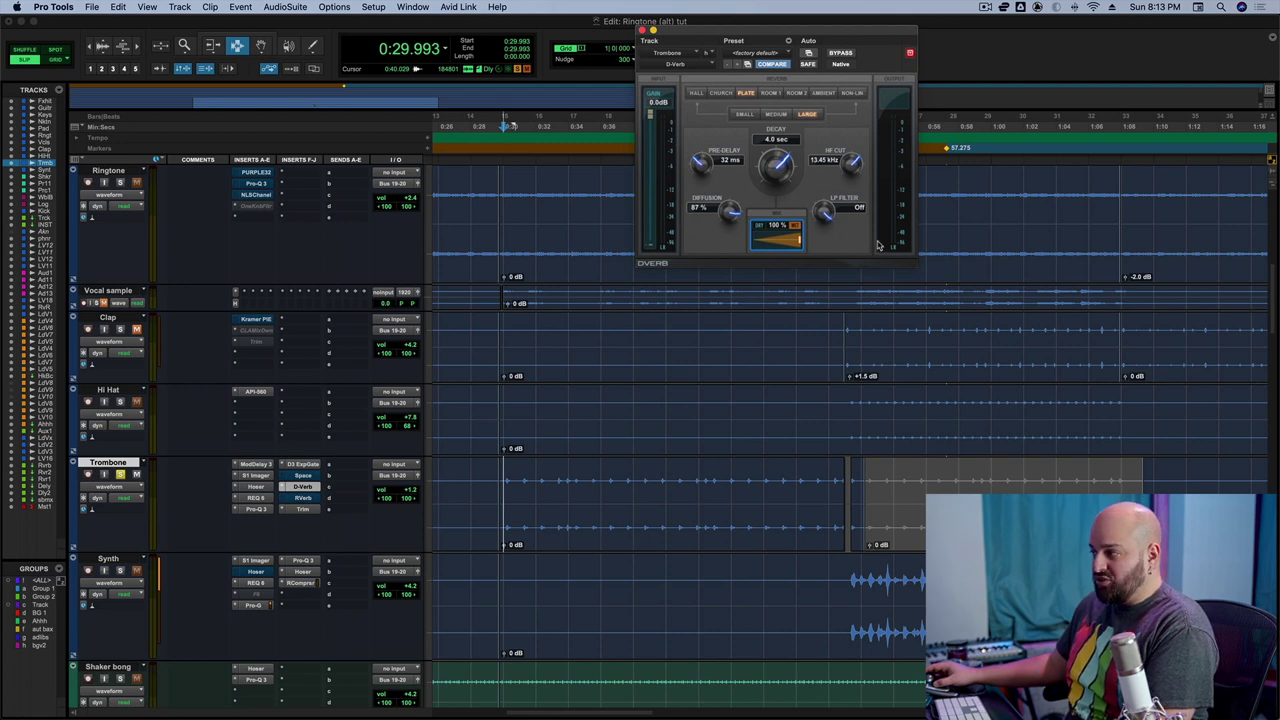
drag(705, 172, 697, 144)
key(space)
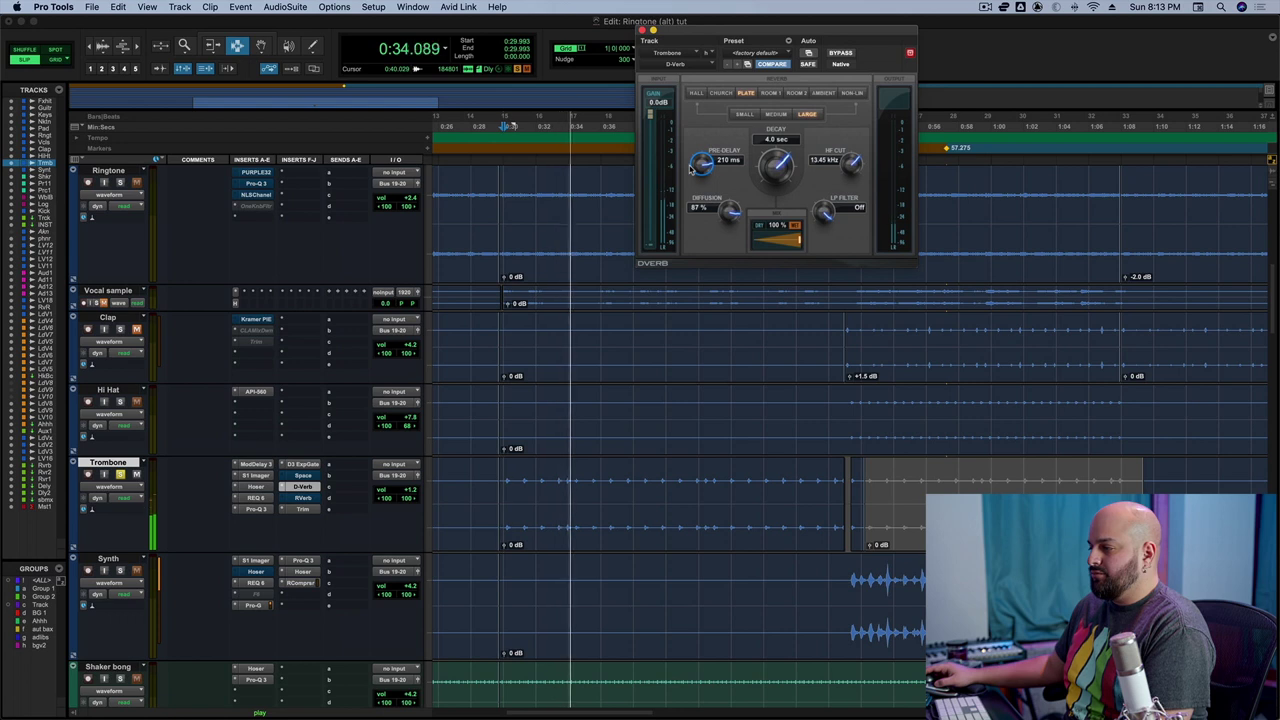
key(space)
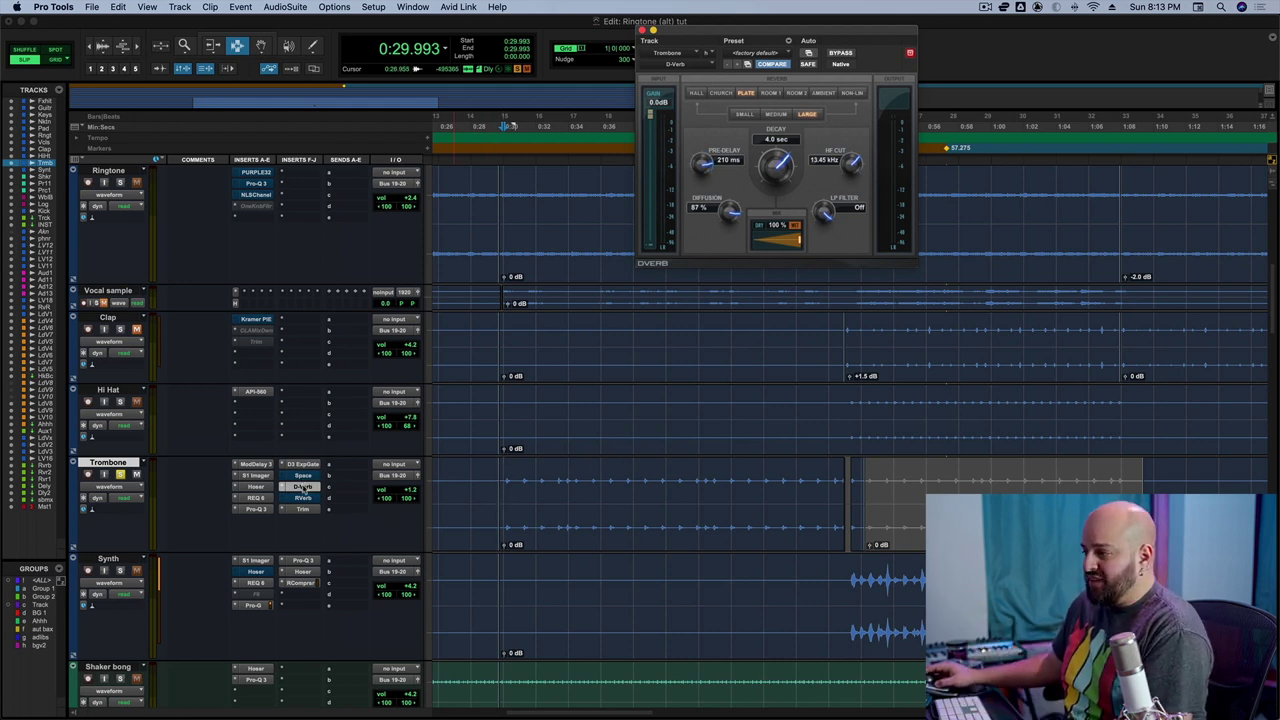
super+click(303, 488)
click(303, 497)
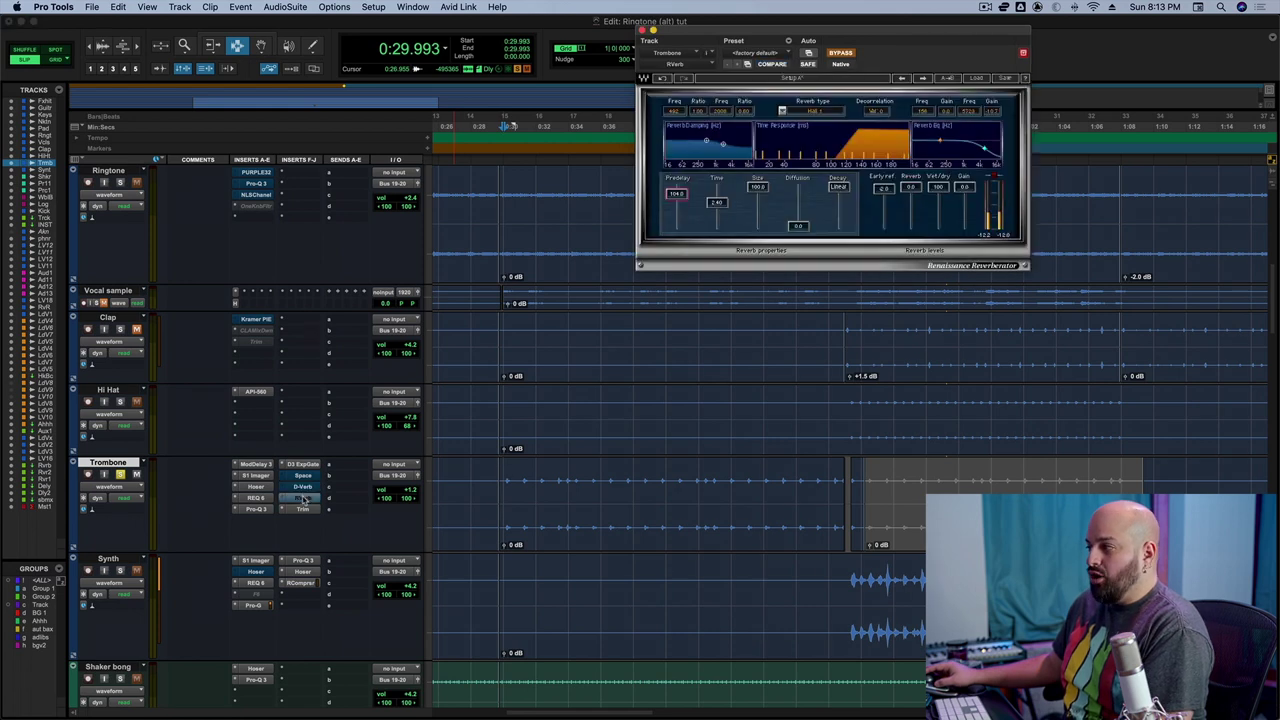
drag(941, 66, 645, 92)
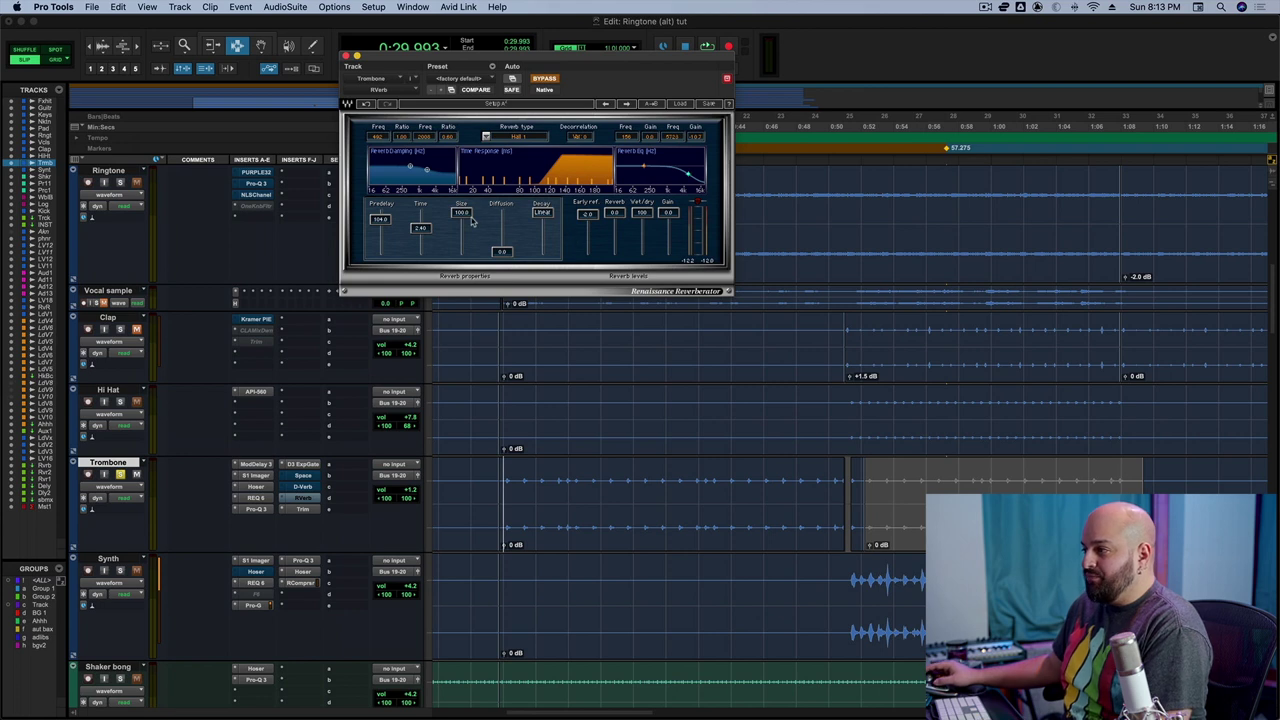
click(550, 80)
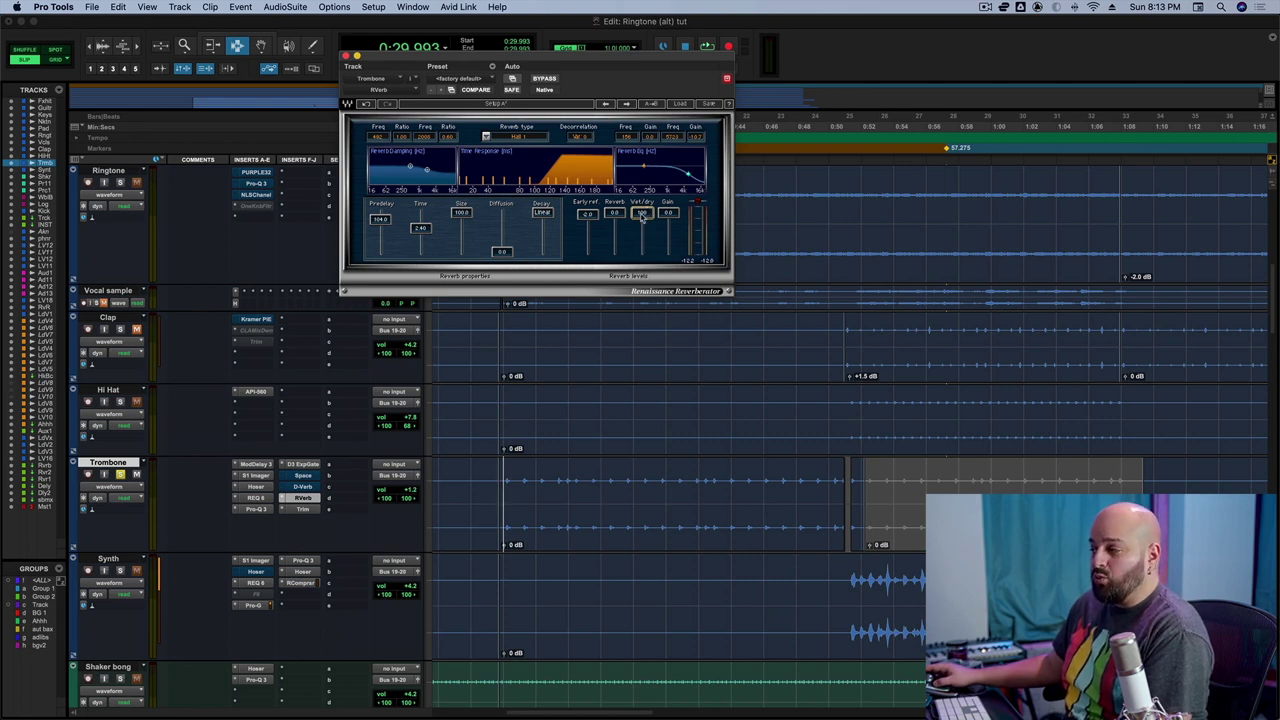
drag(385, 220, 385, 200)
drag(372, 245, 372, 229)
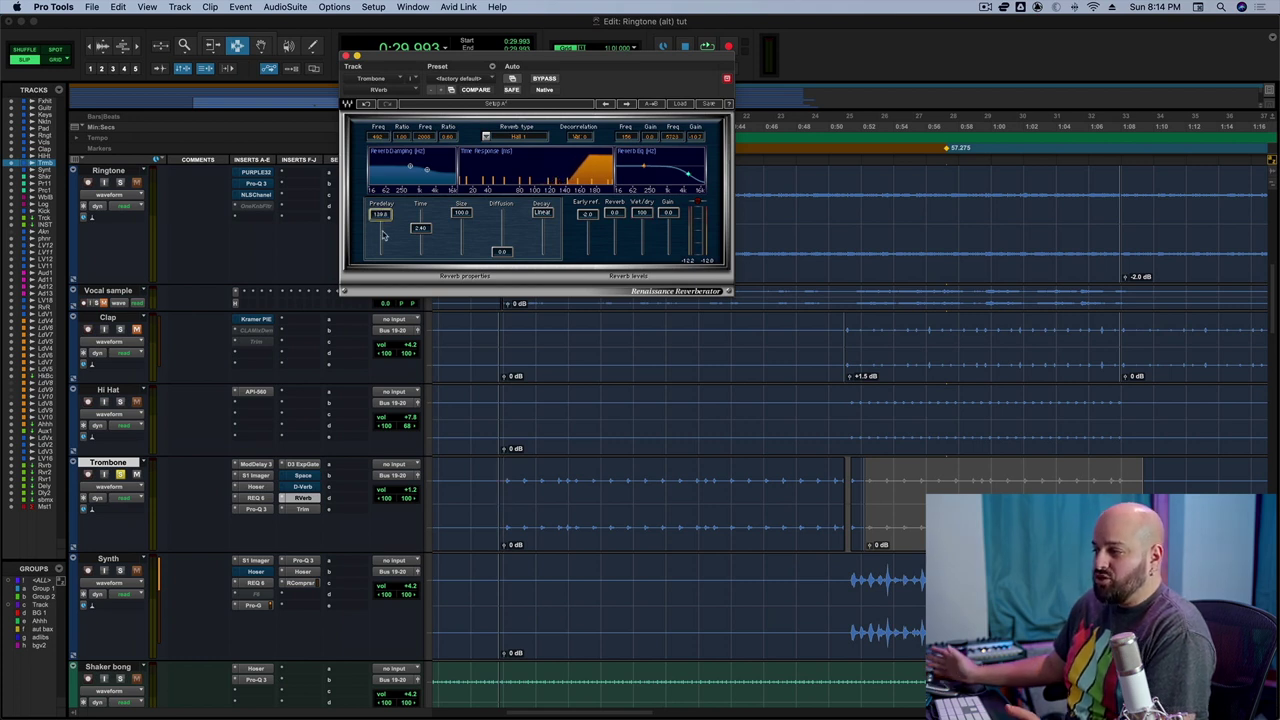
key(space)
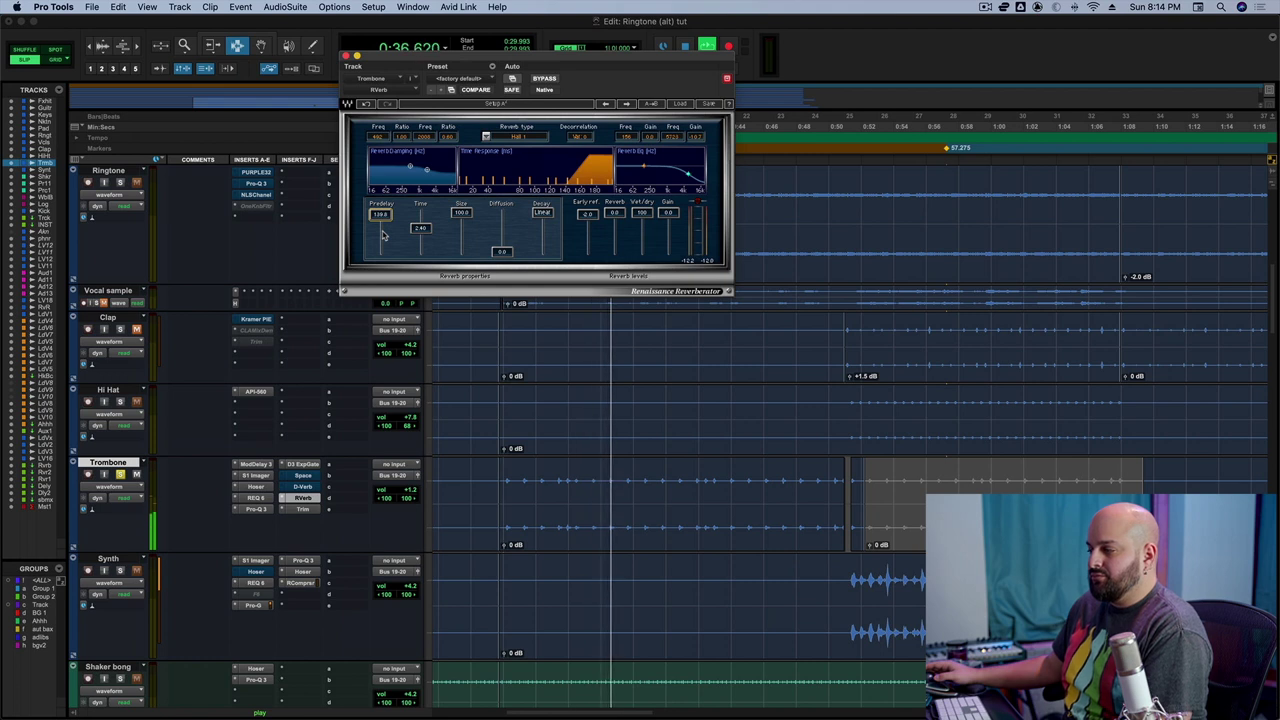
key(space)
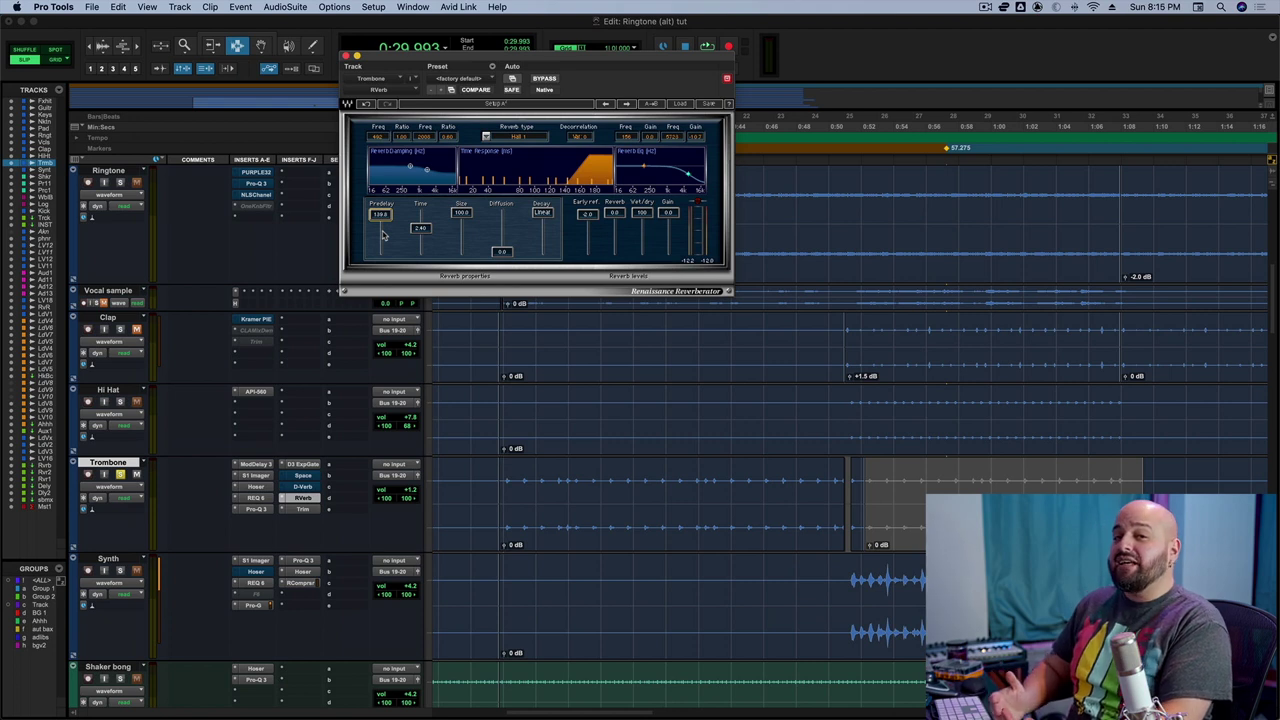
- Switch to the Trombone's D-Verb, now showing 6.0 sec decay and 210 ms pre-delay
click(303, 486)
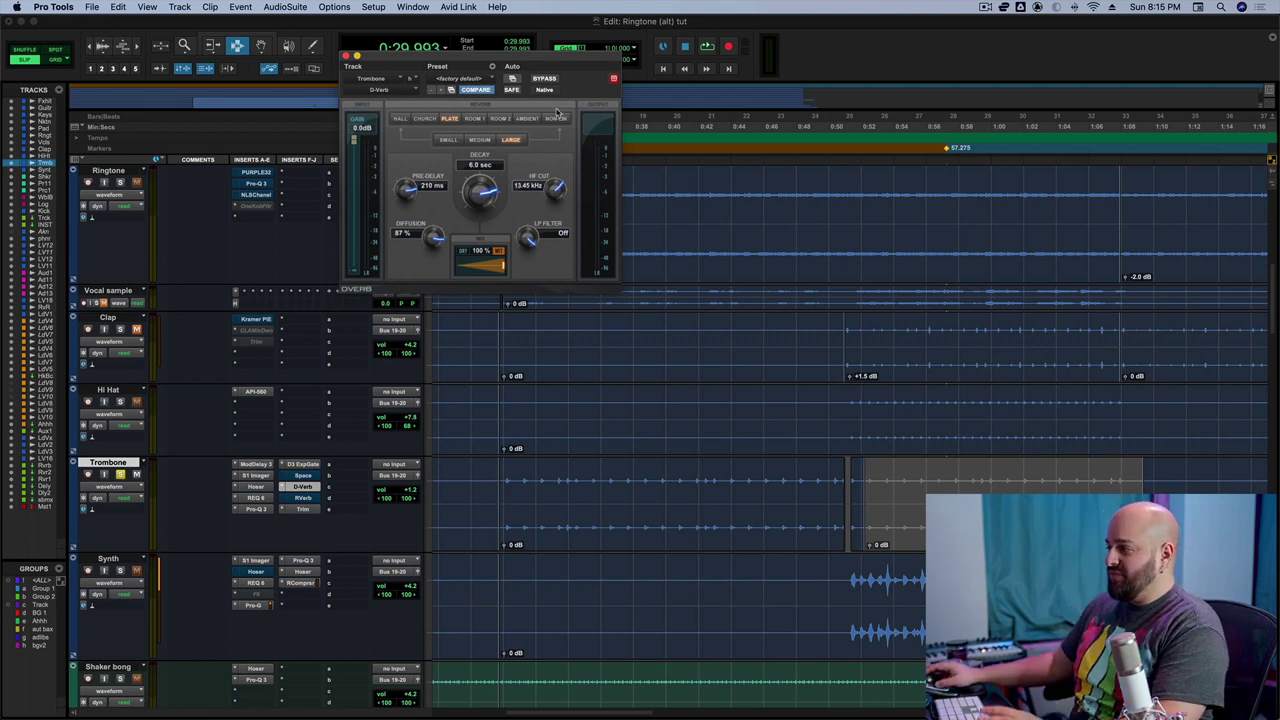
- Zoom in on the Trombone's last note and set the playback start at 0:51.382
click(857, 497)
key(super+bracketright)
click(838, 500)
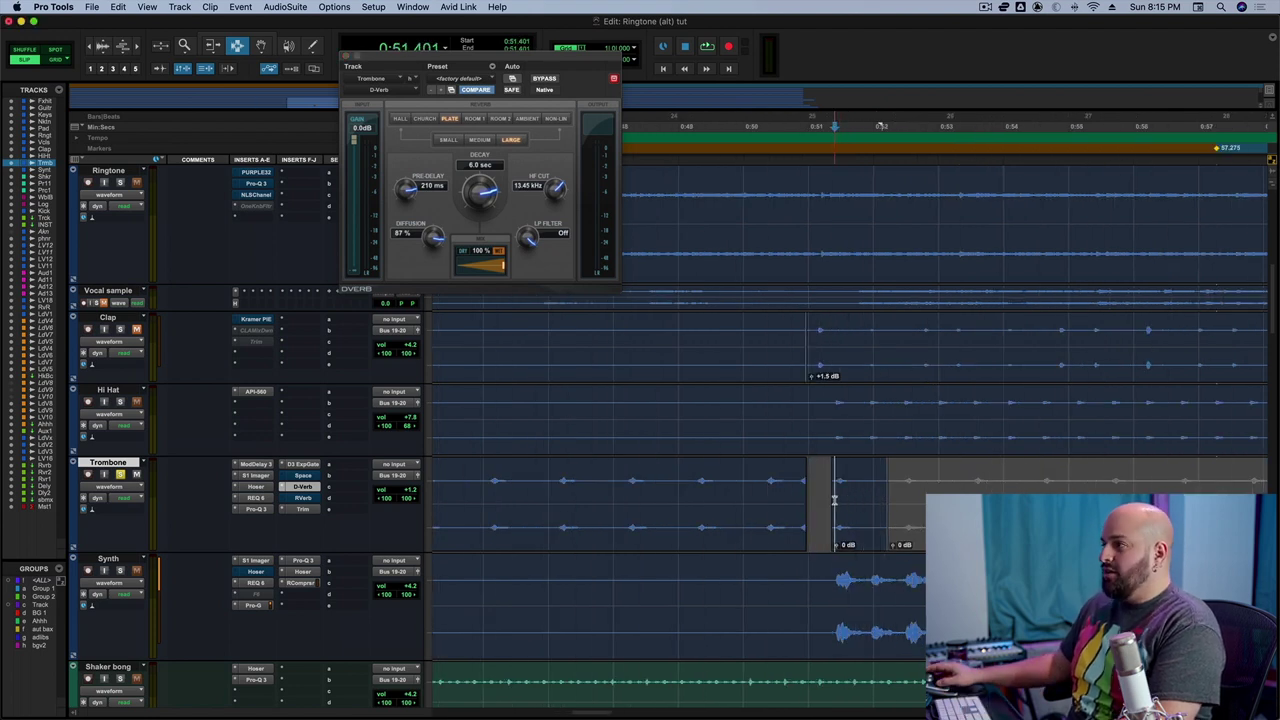
drag(519, 56, 771, 35)
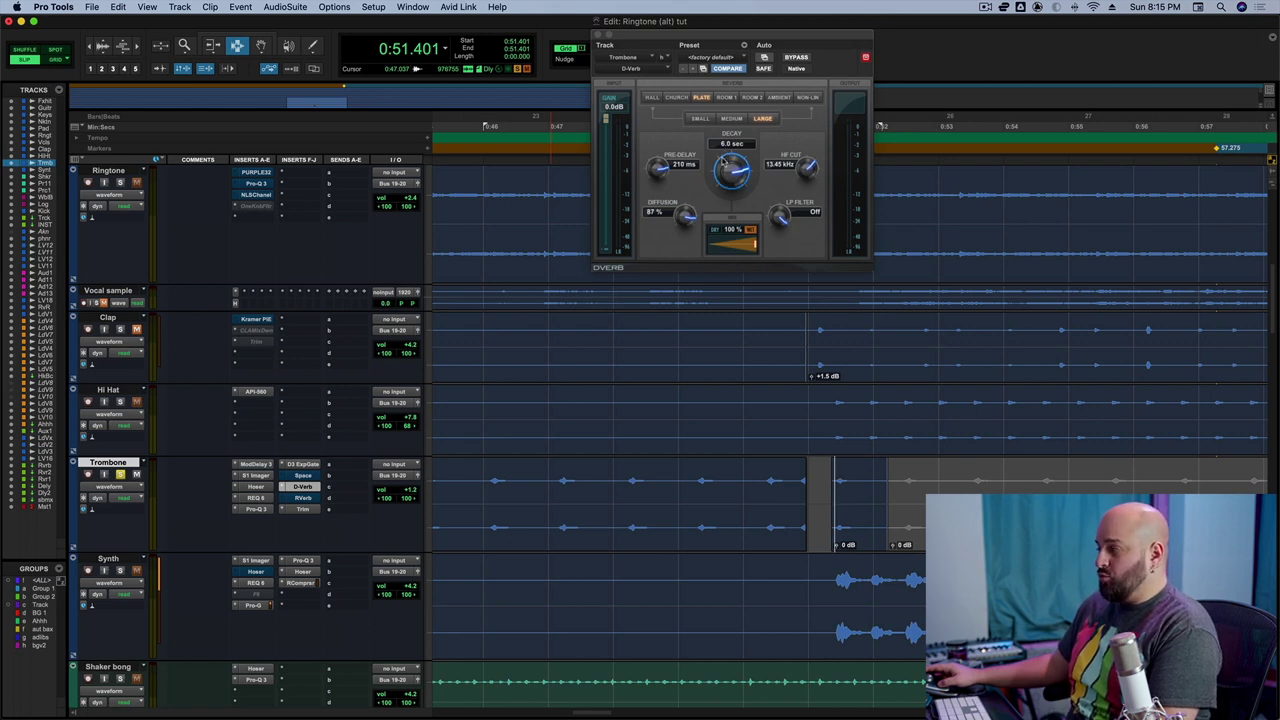
click(833, 478)
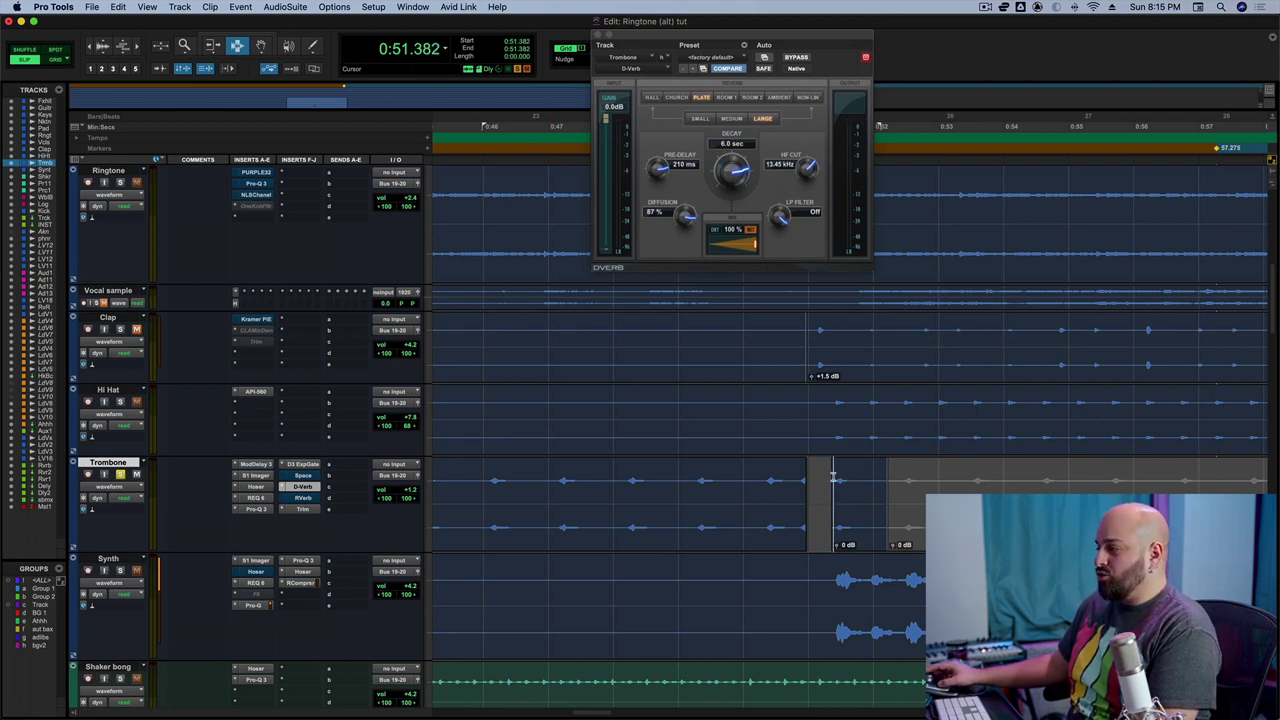
- Time the reverb tail from 0:51.382 against the 57.275 marker, then reset D-Verb pre-delay to 0 ms
click(1213, 470)
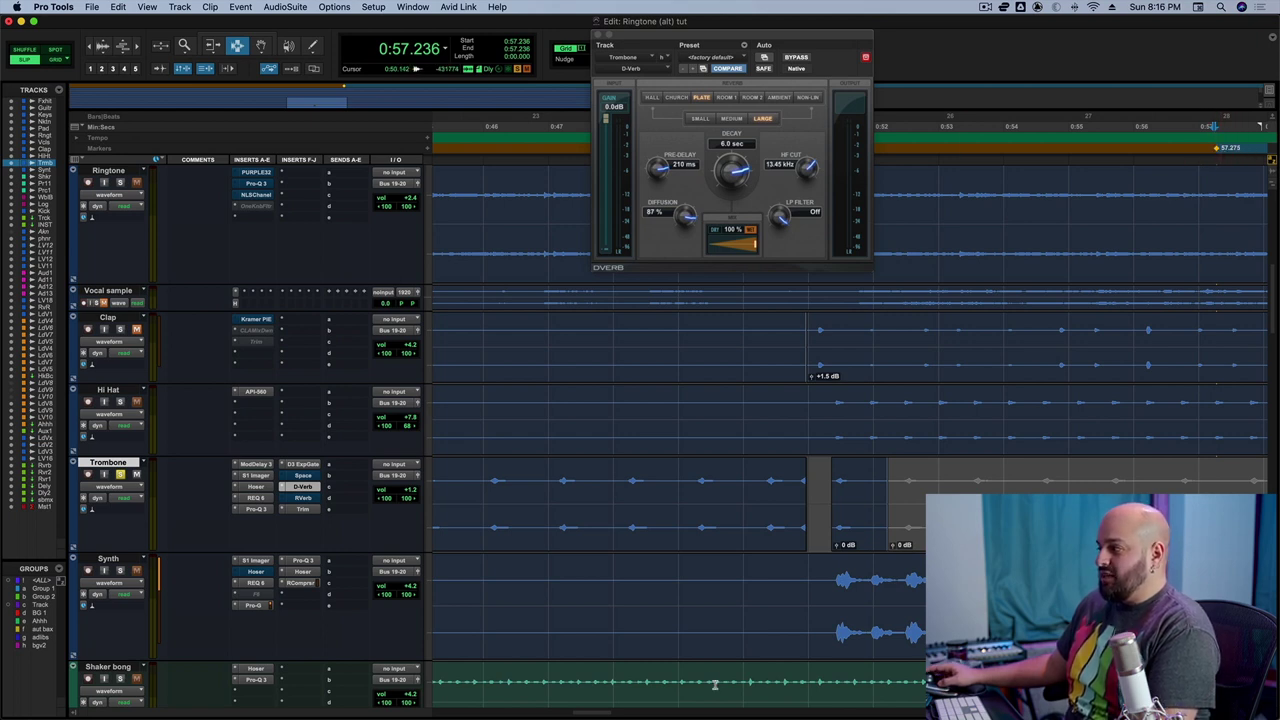
drag(833, 503, 850, 503)
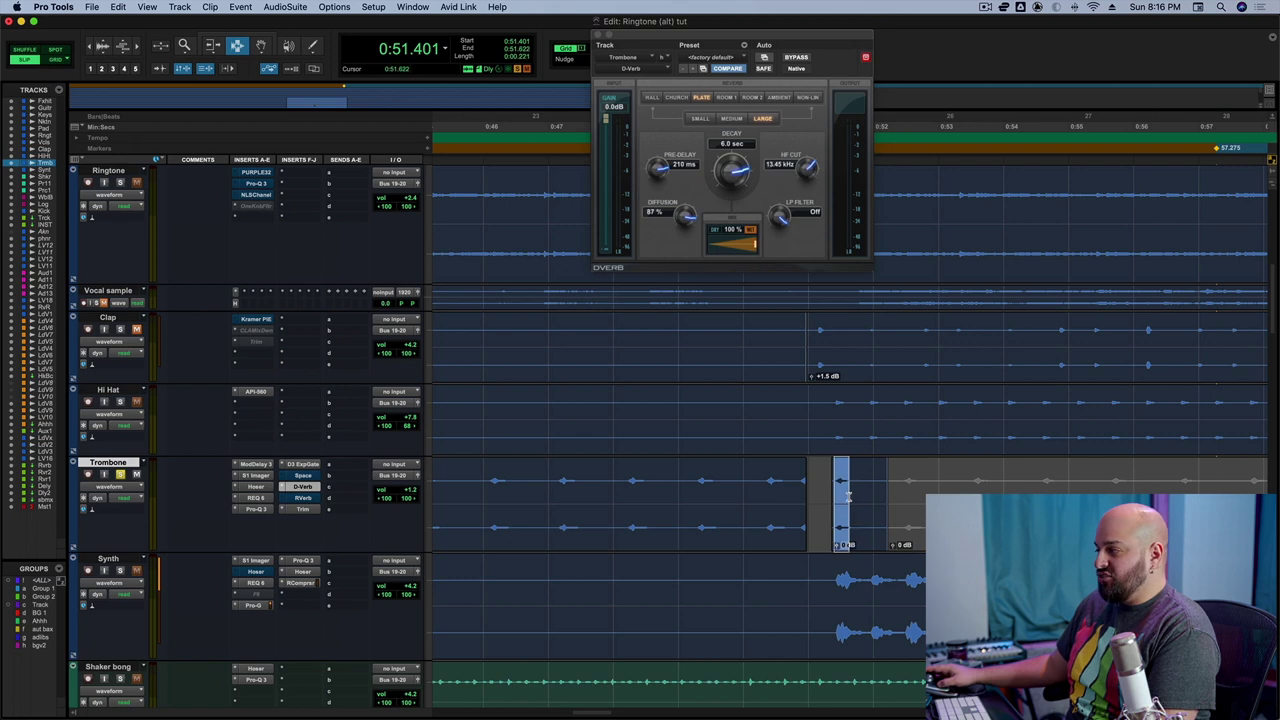
click(1216, 487)
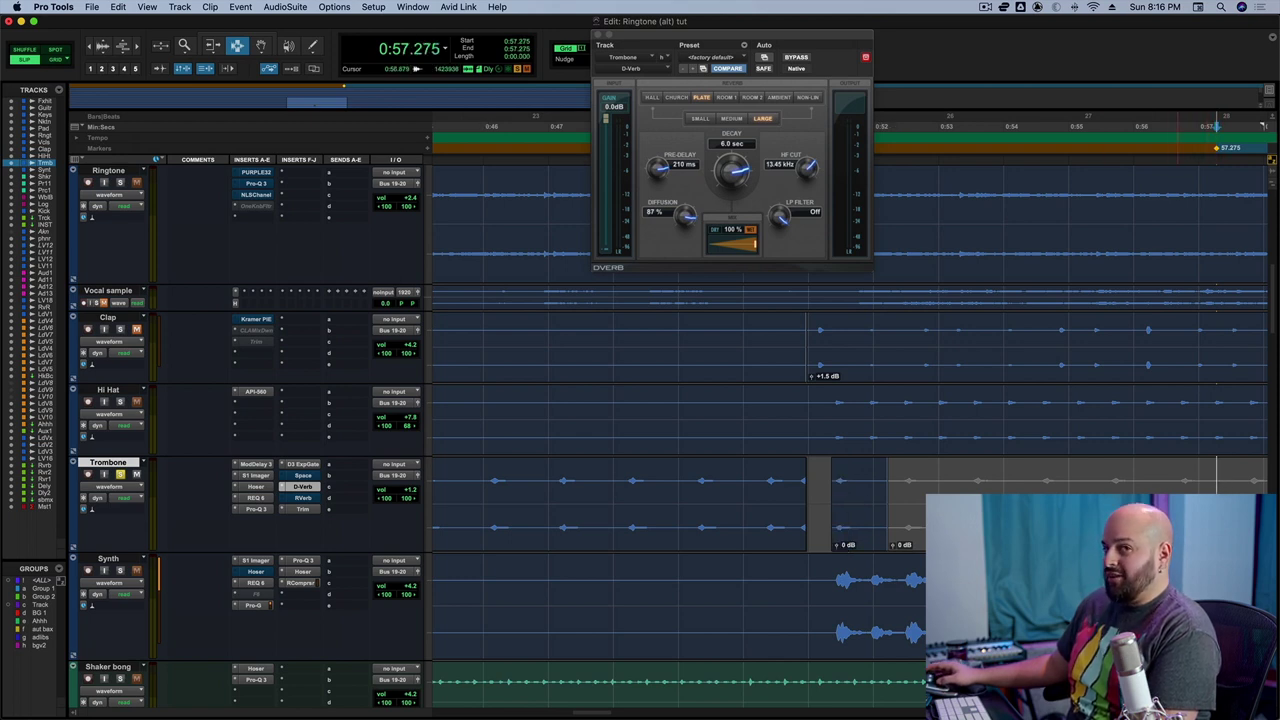
click(833, 486)
key(space)
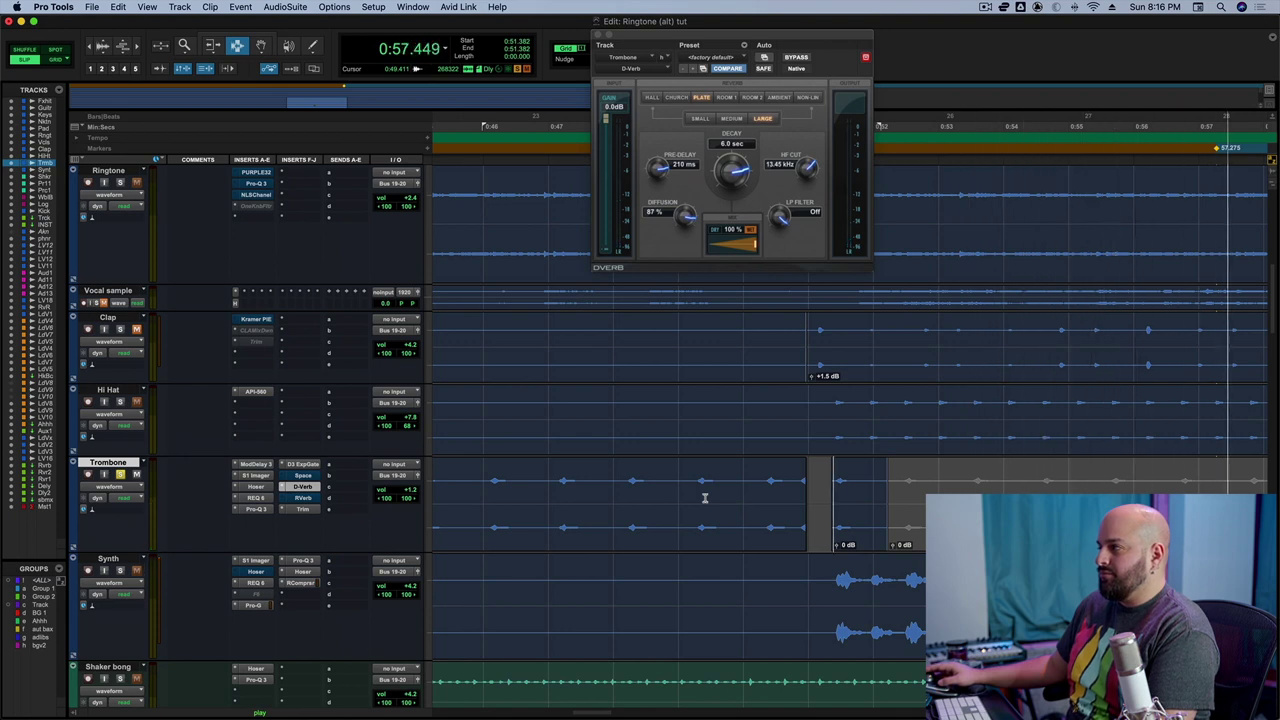
key(space)
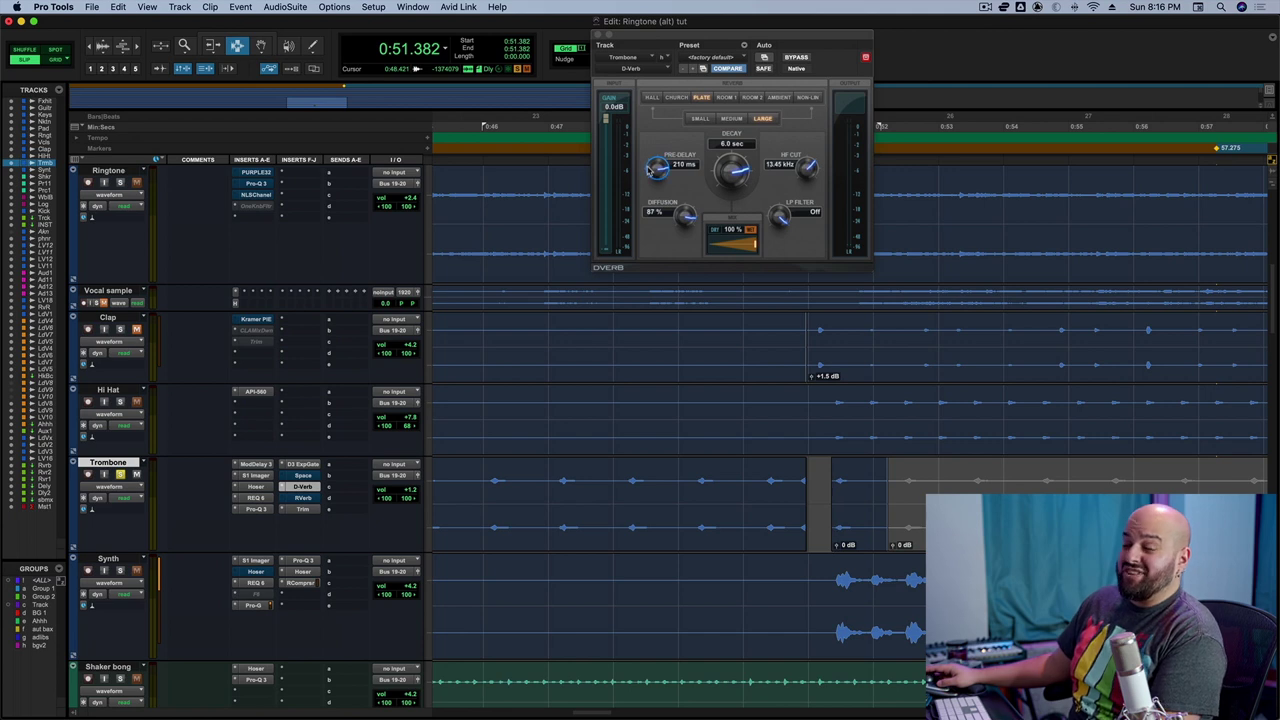
alt+click(656, 170)
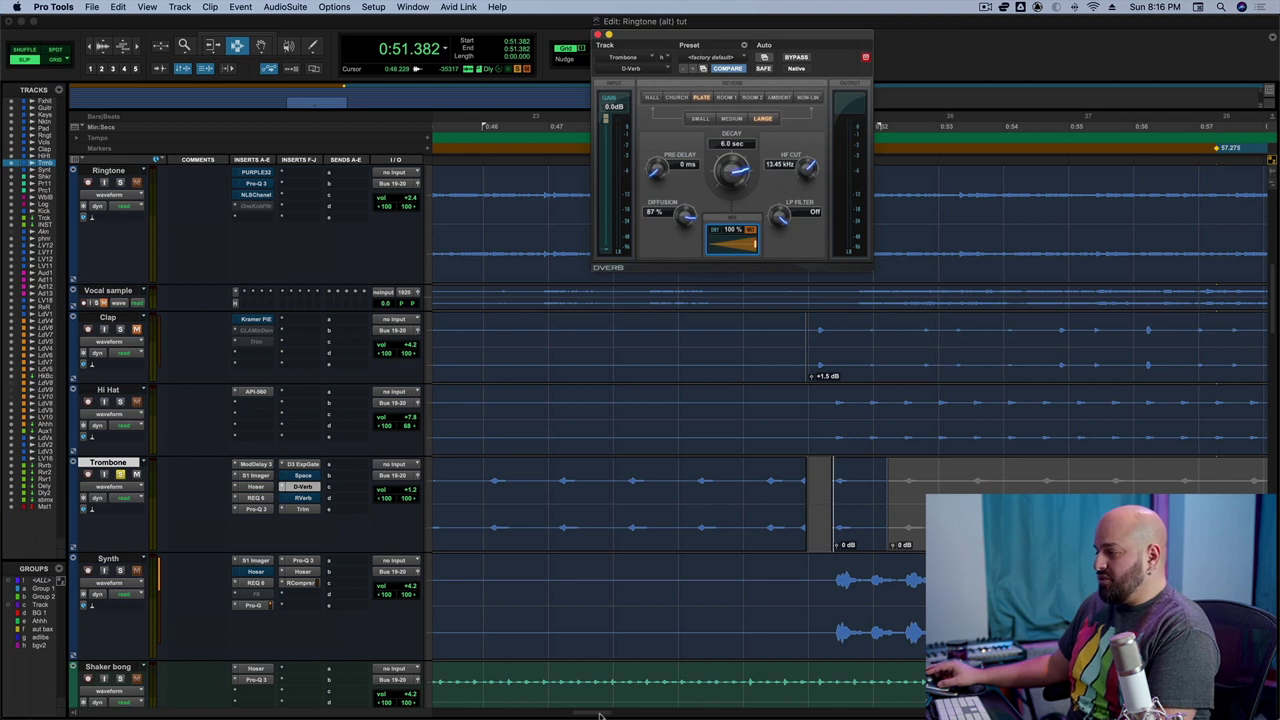
drag(603, 714, 612, 714)
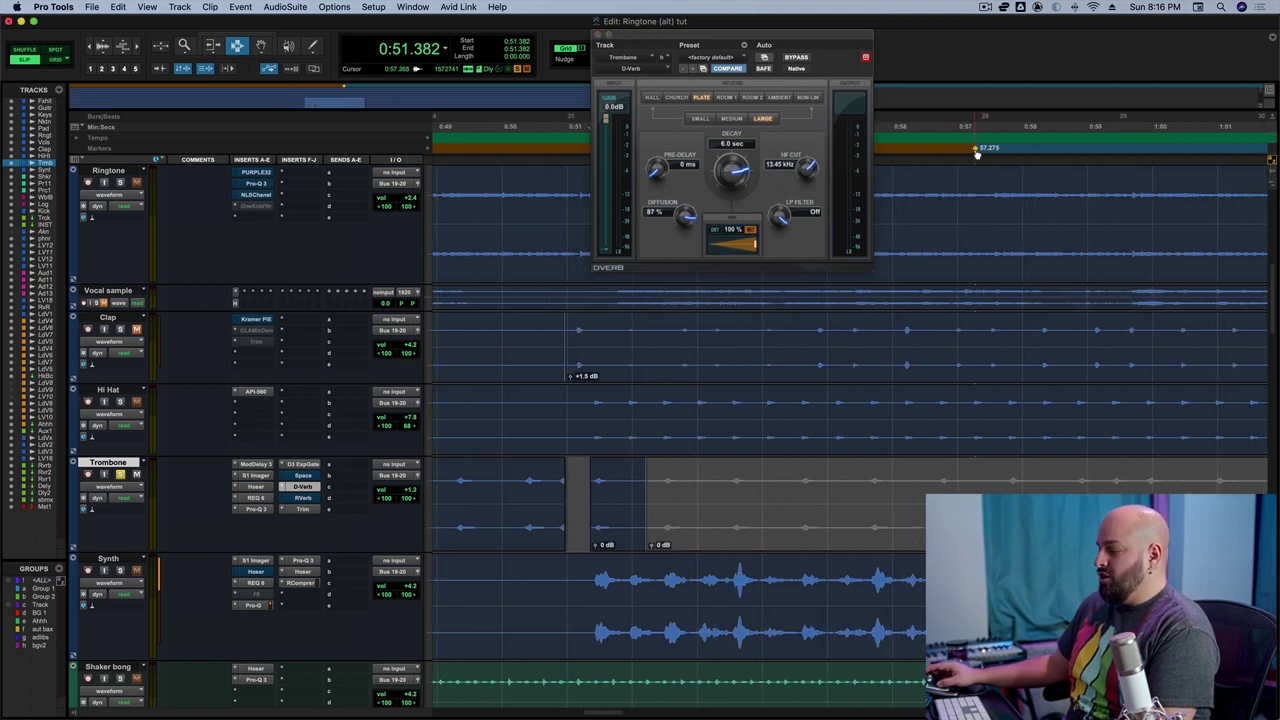
drag(965, 178, 986, 180)
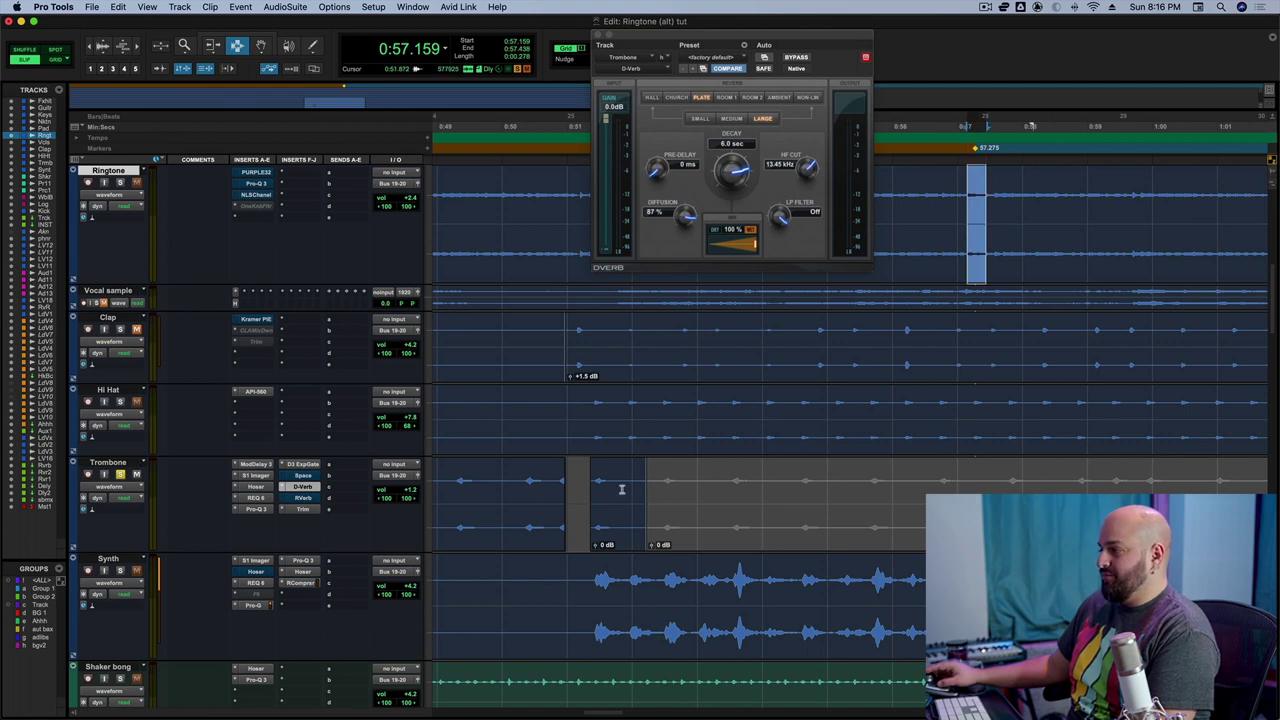
click(592, 490)
key(space)
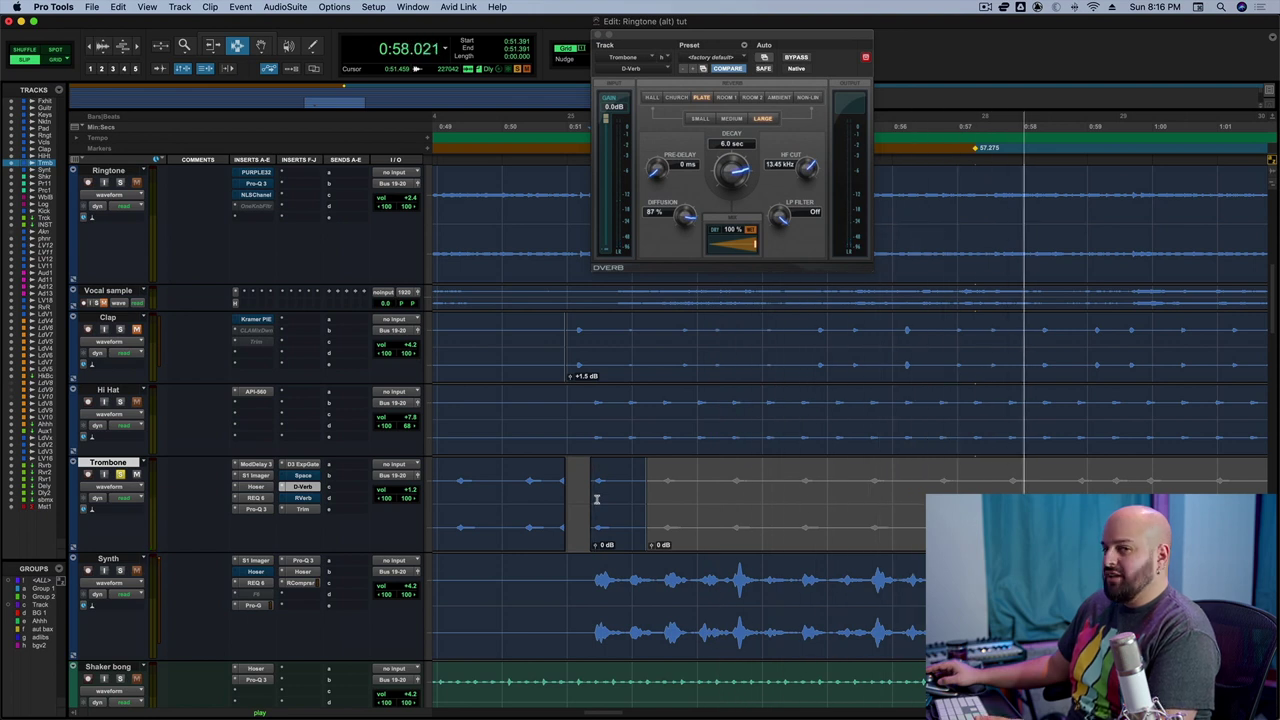
key(space)
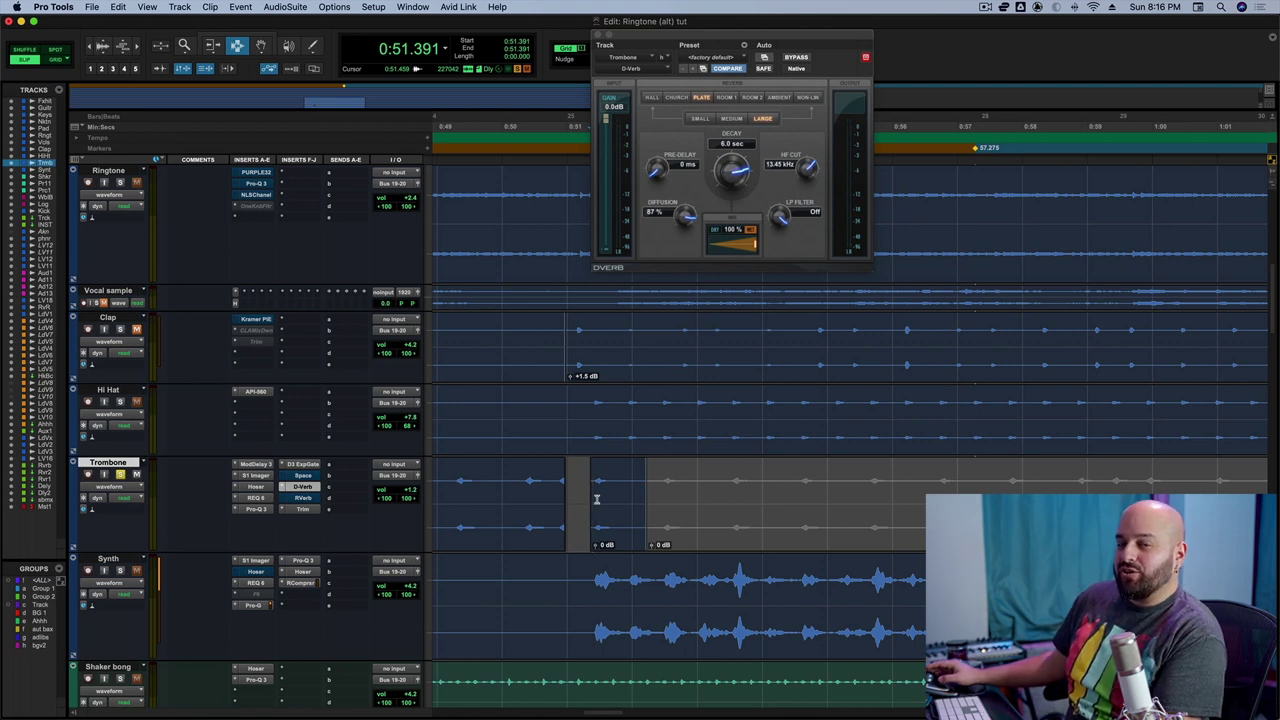